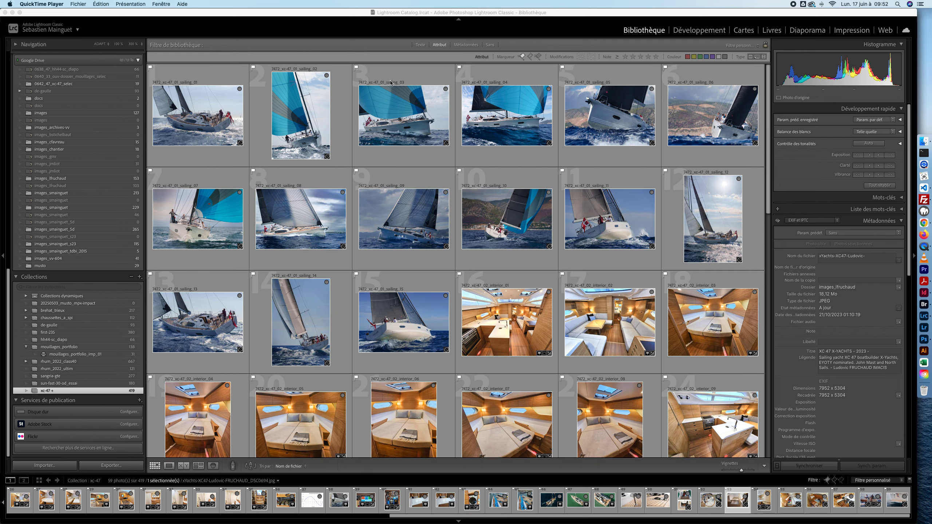
Examine the already named sailing and interior photos and the remaining detail photos in the xc-47 collection grid.
{"action": "left_click", "coordinate": [218, 142]}
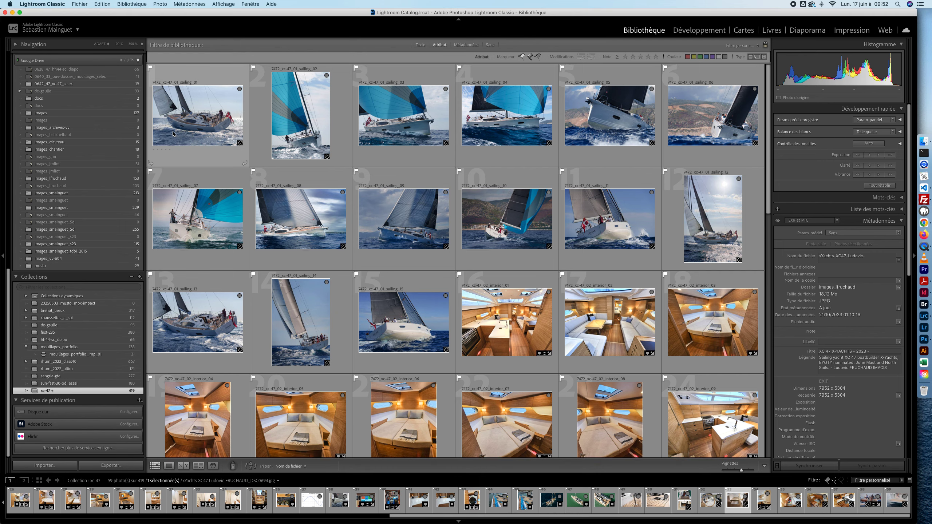
{"action": "left_click", "coordinate": [490, 310]}
{"action": "scroll", "coordinate": [628, 325], "scroll_direction": "down", "scroll_amount": 10}
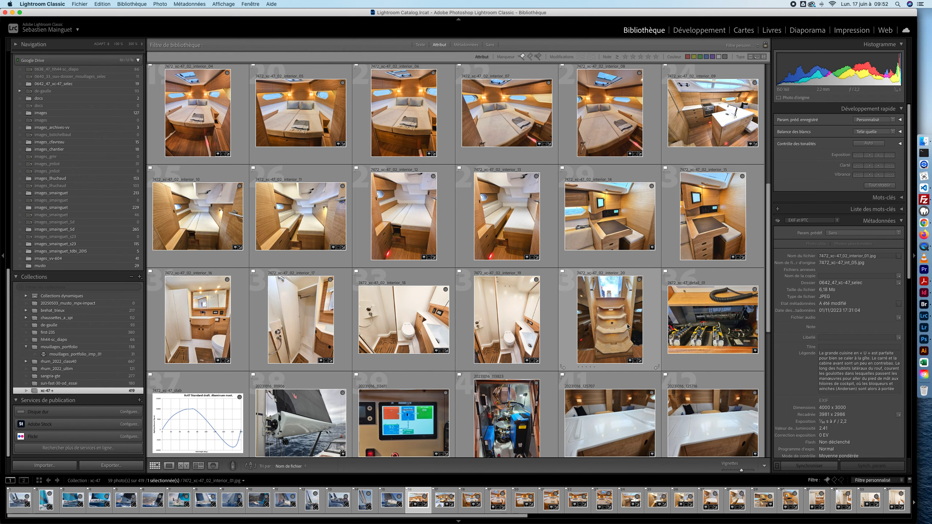
{"action": "scroll", "coordinate": [627, 326], "scroll_direction": "down", "scroll_amount": 3}
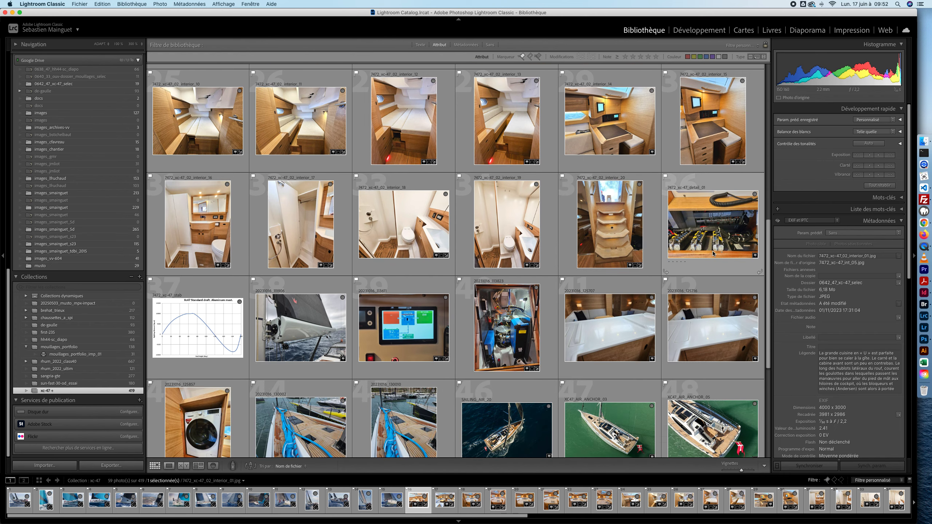
{"action": "left_click", "coordinate": [711, 207]}
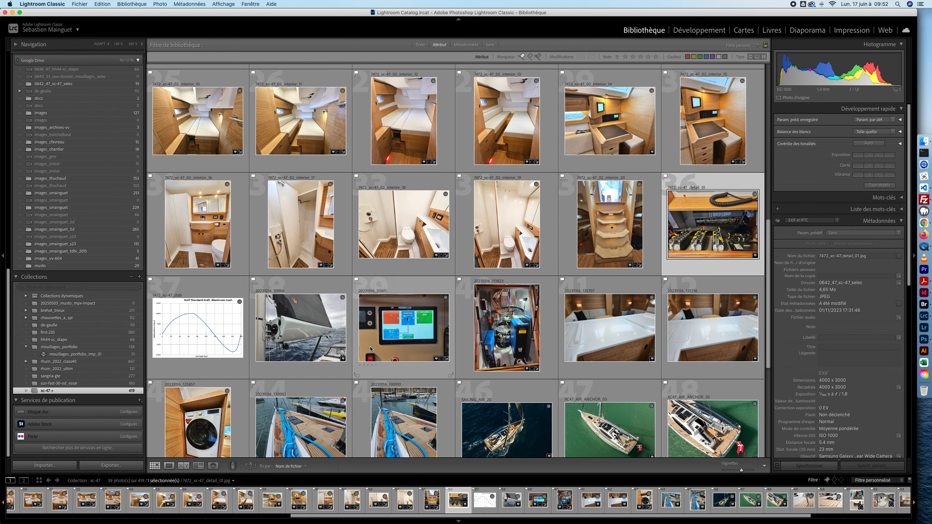
{"action": "left_click", "coordinate": [319, 329]}
{"action": "key", "text": "Left"}
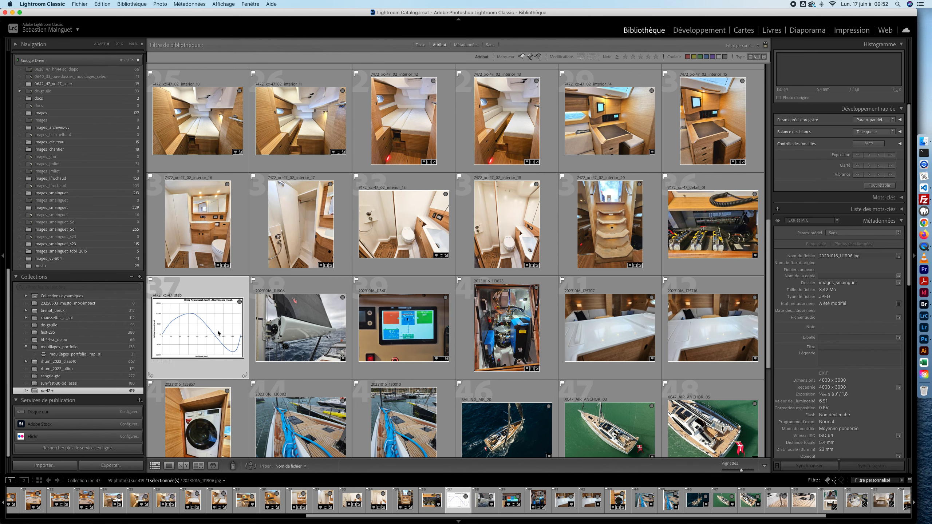
{"action": "left_click", "coordinate": [686, 224]}
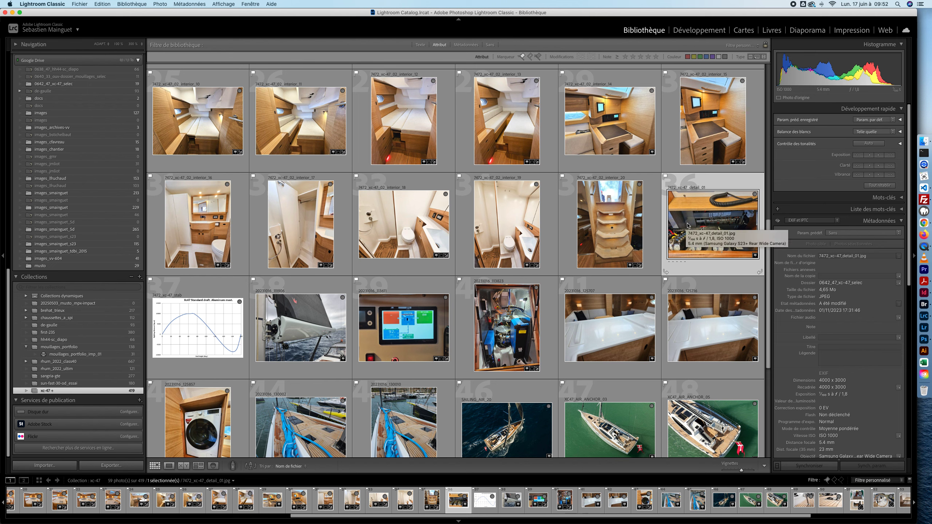
{"action": "key", "text": "Down"}
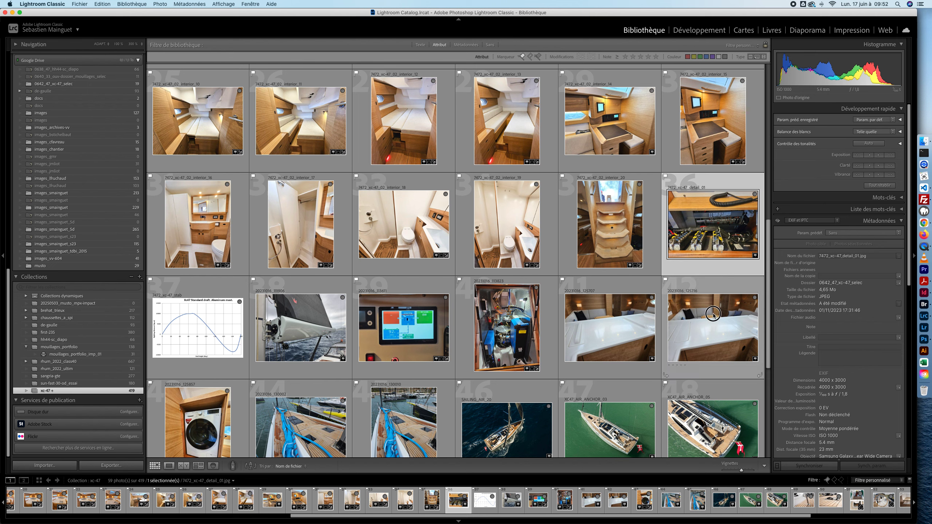
Select 7472_xc-47_detail_01 plus the photos from the furled sail through the second blue-rope deck shot, skipping the stability curve.
{"action": "left_click", "coordinate": [695, 236]}
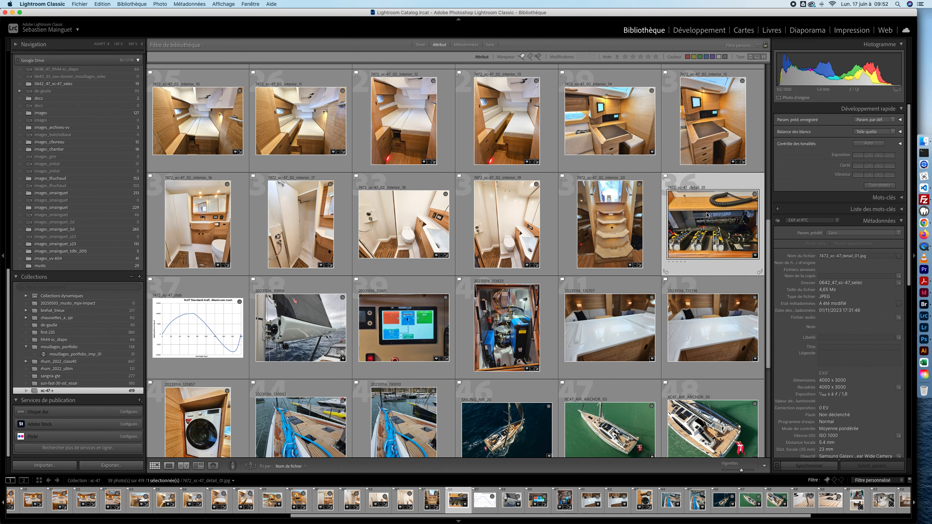
{"action": "left_click", "coordinate": [314, 333], "text": "super"}
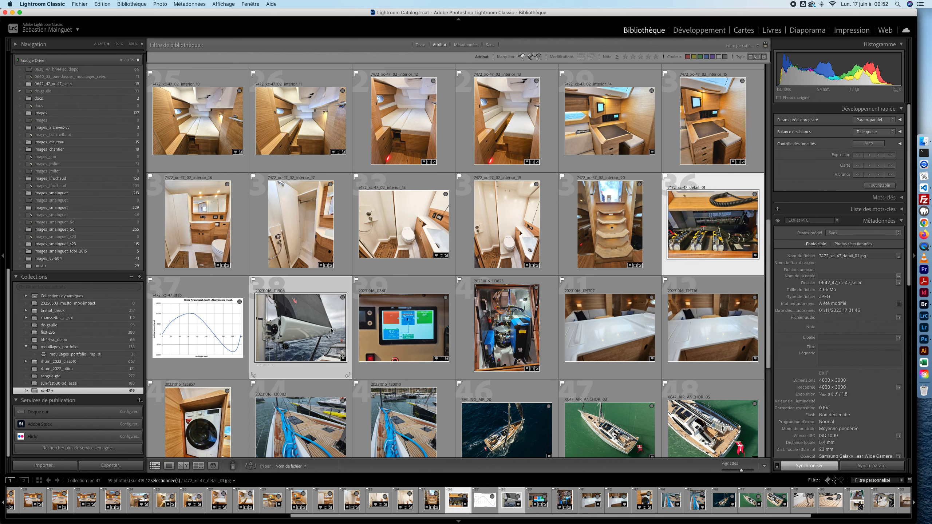
{"action": "scroll", "coordinate": [554, 343], "scroll_direction": "down", "scroll_amount": 1}
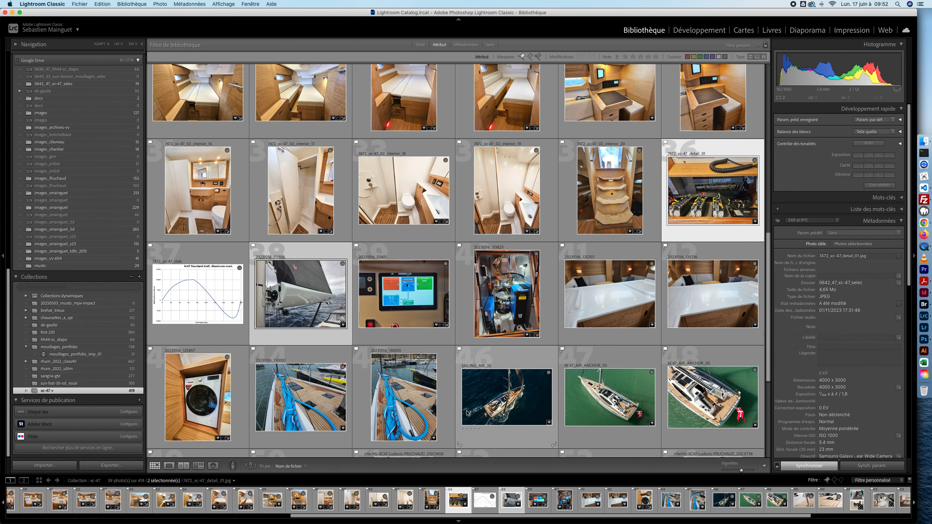
{"action": "left_click", "coordinate": [410, 405], "text": "shift"}
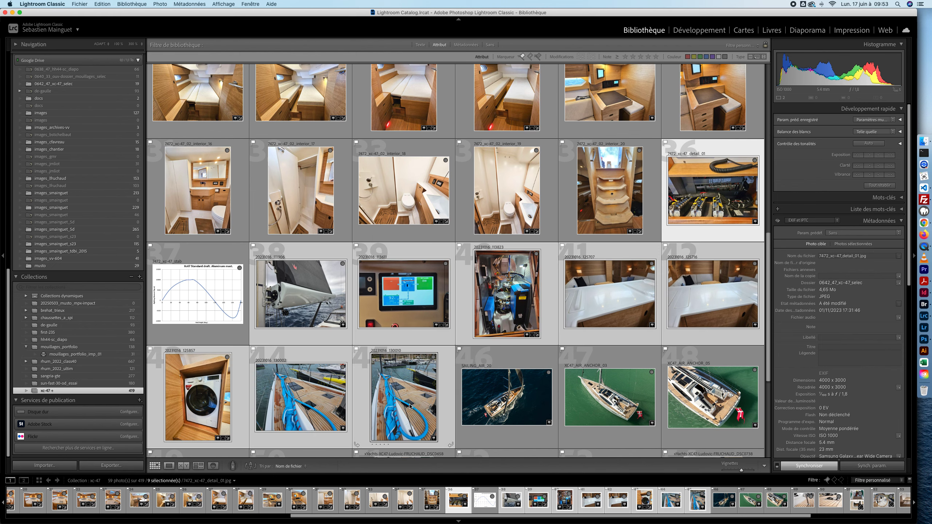
Extend the selection from XC47_AIR_ANCHOR_03 through the last photo in the grid, leaving out SAILING_AIR_20.
{"action": "left_click", "coordinate": [601, 405], "text": "super"}
{"action": "scroll", "coordinate": [605, 397], "scroll_direction": "down", "scroll_amount": 6}
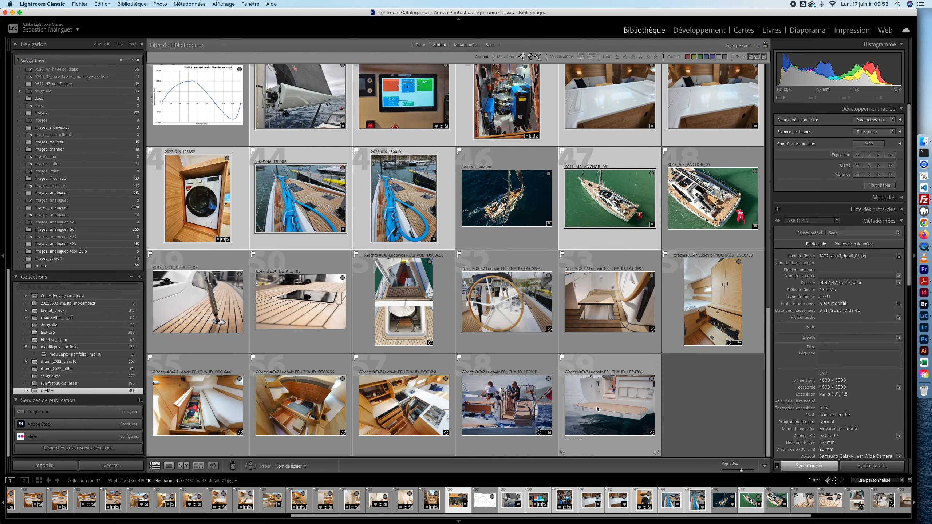
{"action": "left_click", "coordinate": [595, 410], "text": "shift"}
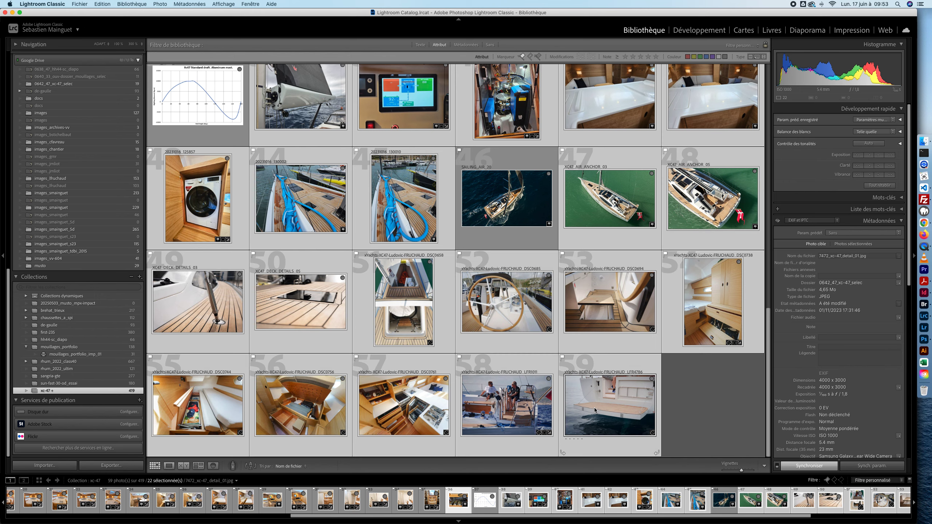
{"action": "scroll", "coordinate": [538, 196], "scroll_direction": "up", "scroll_amount": 2}
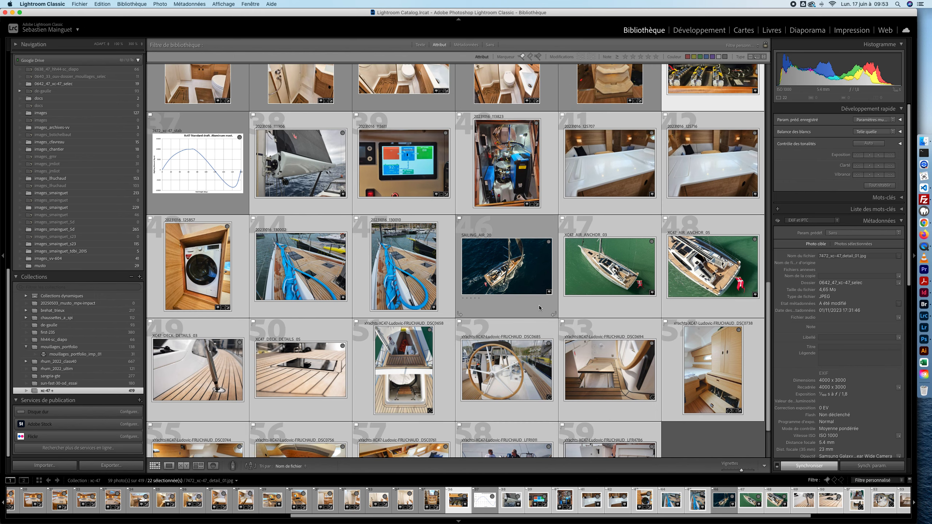
{"action": "scroll", "coordinate": [587, 338], "scroll_direction": "up", "scroll_amount": 2}
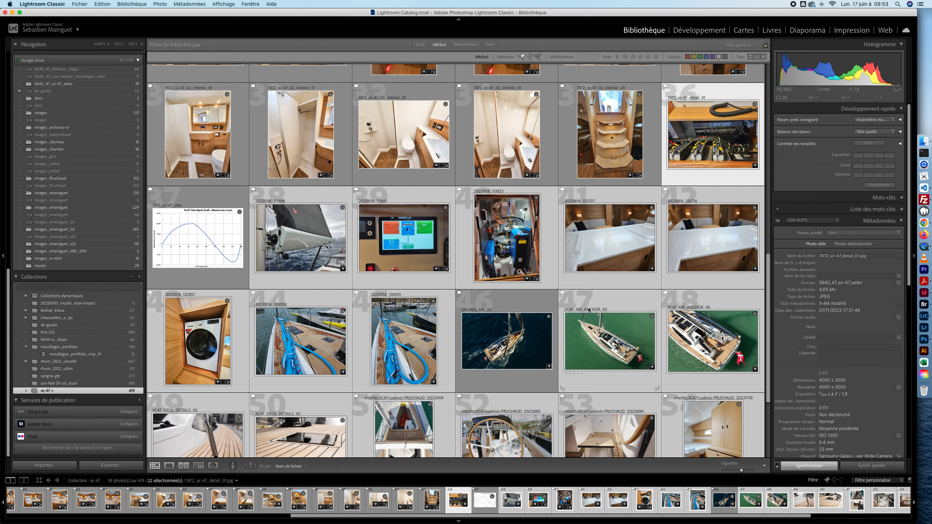
{"action": "scroll", "coordinate": [605, 304], "scroll_direction": "down", "scroll_amount": 4}
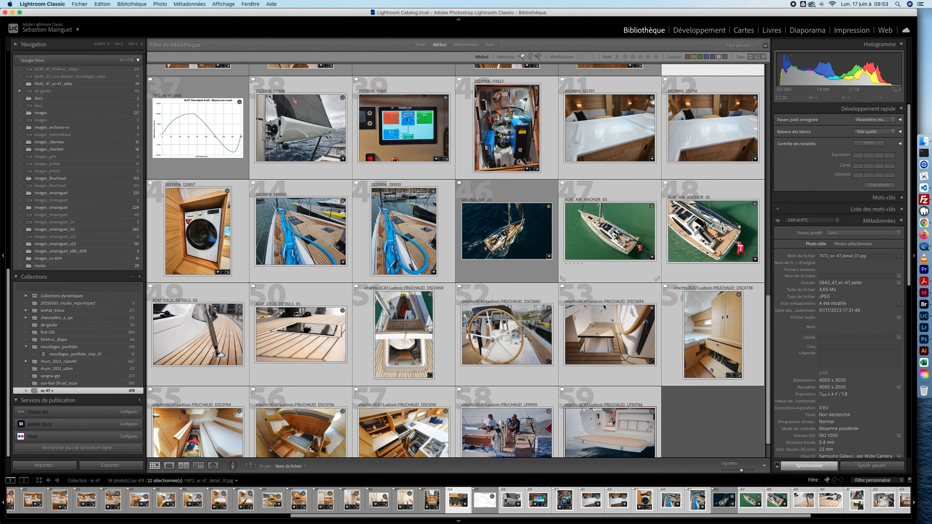
{"action": "scroll", "coordinate": [605, 307], "scroll_direction": "up", "scroll_amount": 3}
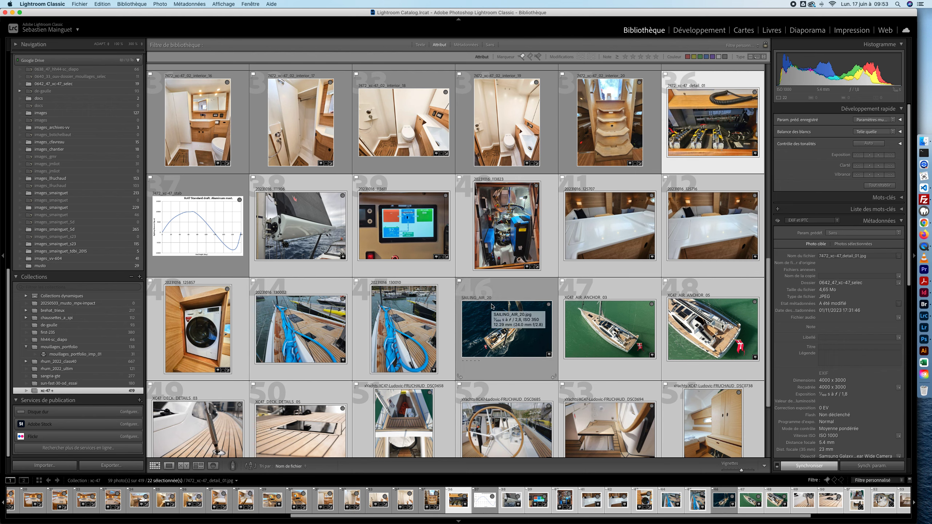
Start a batch rename of the selected photos, preview the Date - Nom du fichier naming, and return to Param. person.
{"action": "left_click", "coordinate": [132, 4]}
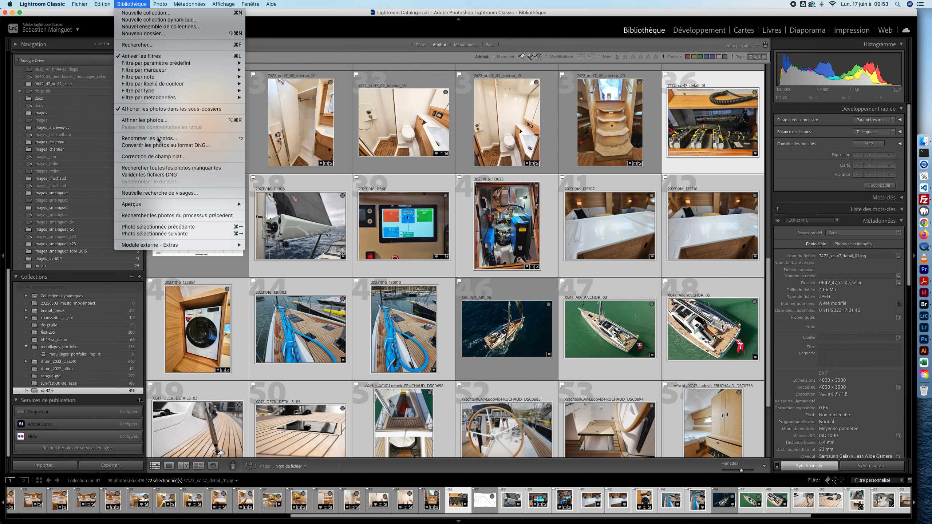
{"action": "left_click", "coordinate": [173, 138]}
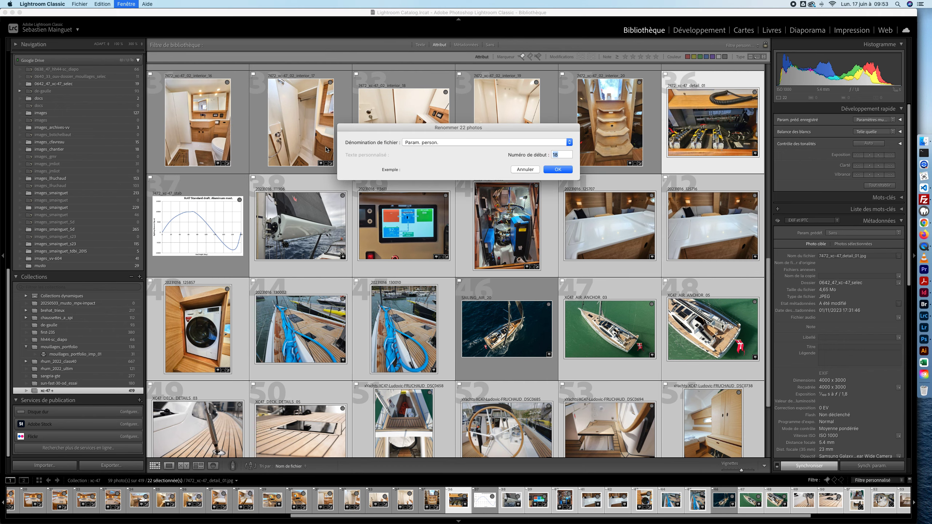
{"action": "left_click", "coordinate": [478, 143]}
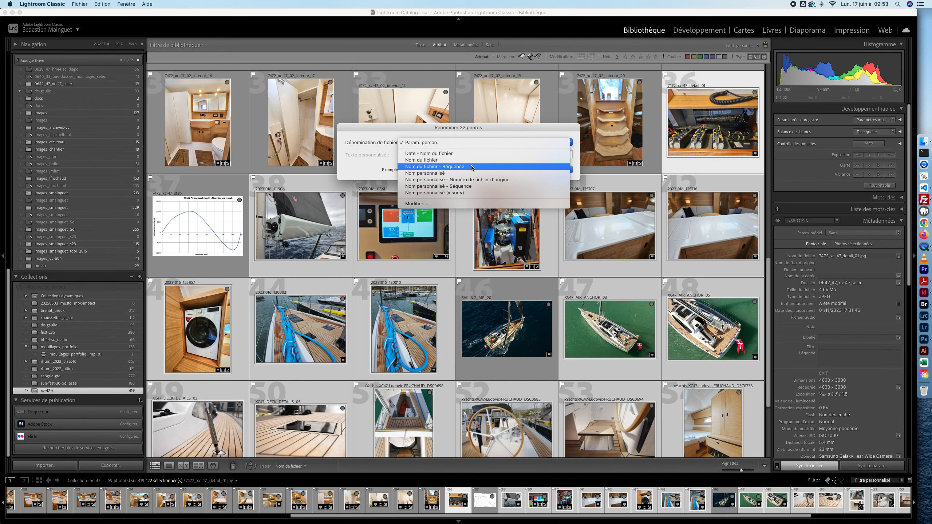
{"action": "left_click", "coordinate": [438, 154]}
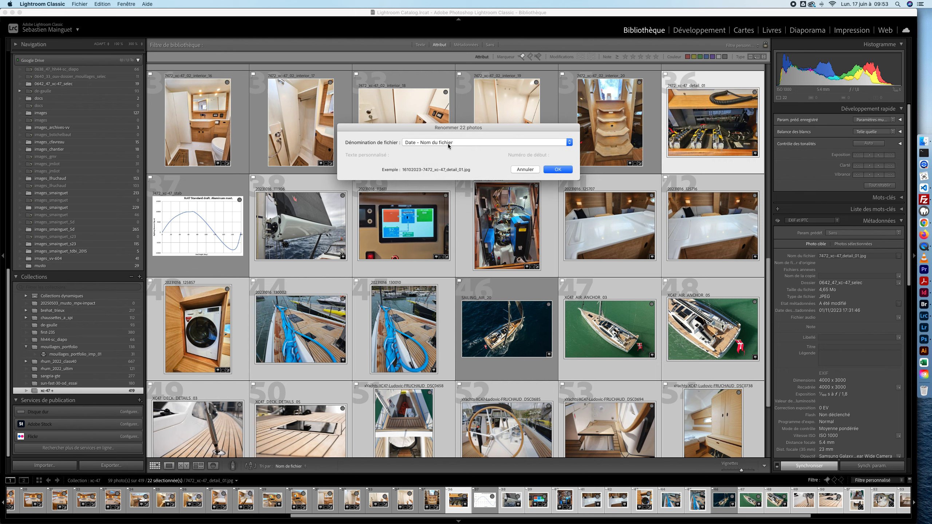
{"action": "left_click", "coordinate": [446, 142]}
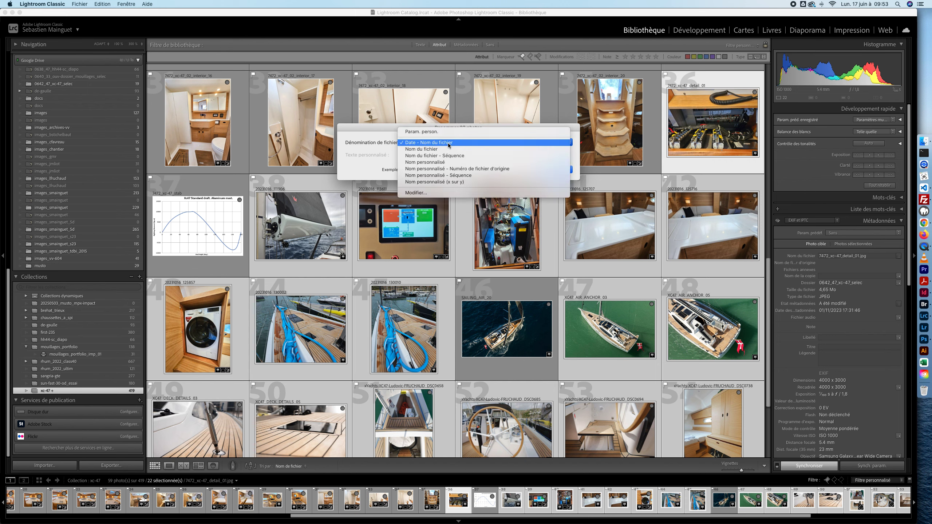
{"action": "left_click", "coordinate": [426, 132]}
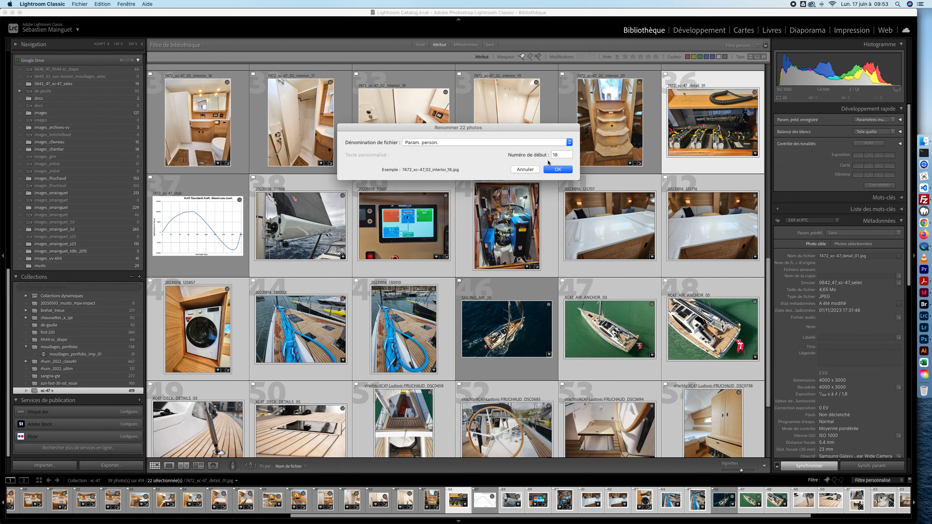
Edit the custom file name template so its fixed text reads 7472_xc-47_03_details_ before the sequence number.
{"action": "left_click", "coordinate": [495, 143]}
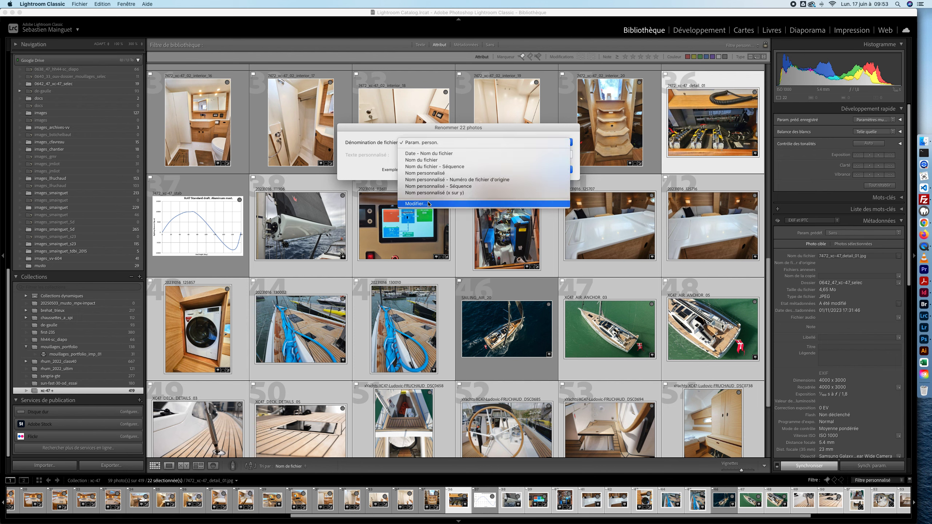
{"action": "left_click", "coordinate": [428, 204]}
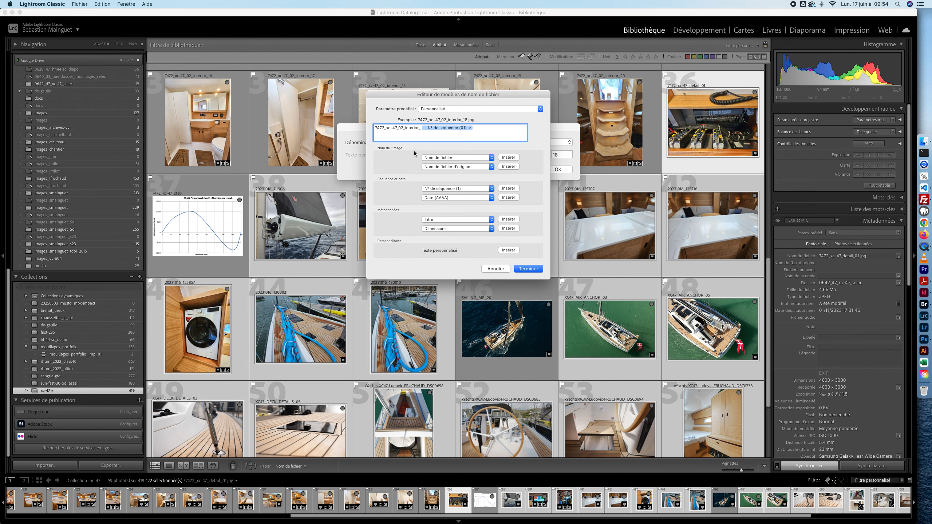
{"action": "left_click_drag", "start_coordinate": [375, 128], "coordinate": [384, 128]}
{"action": "left_click", "coordinate": [387, 128]}
{"action": "left_click", "coordinate": [401, 128]}
{"action": "key", "text": "BackSpace"}
{"action": "type", "text": "3"}
{"action": "key", "text": "Delete"}
{"action": "key", "text": "Delete"}
{"action": "key", "text": "Delete"}
{"action": "key", "text": "Delete"}
{"action": "key", "text": "Delete"}
{"action": "key", "text": "Delete"}
{"action": "key", "text": "Delete"}
{"action": "key", "text": "Delete"}
{"action": "type", "text": "details"}
Examine the sequence number formats, metadata fields and presets available in the file name template editor.
{"action": "left_click", "coordinate": [488, 130]}
{"action": "left_click", "coordinate": [469, 128]}
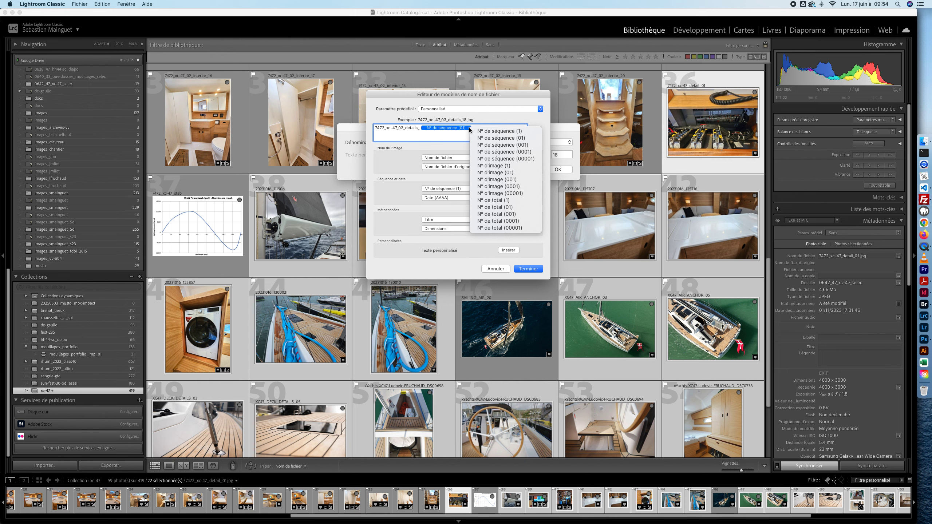
{"action": "left_click", "coordinate": [469, 129]}
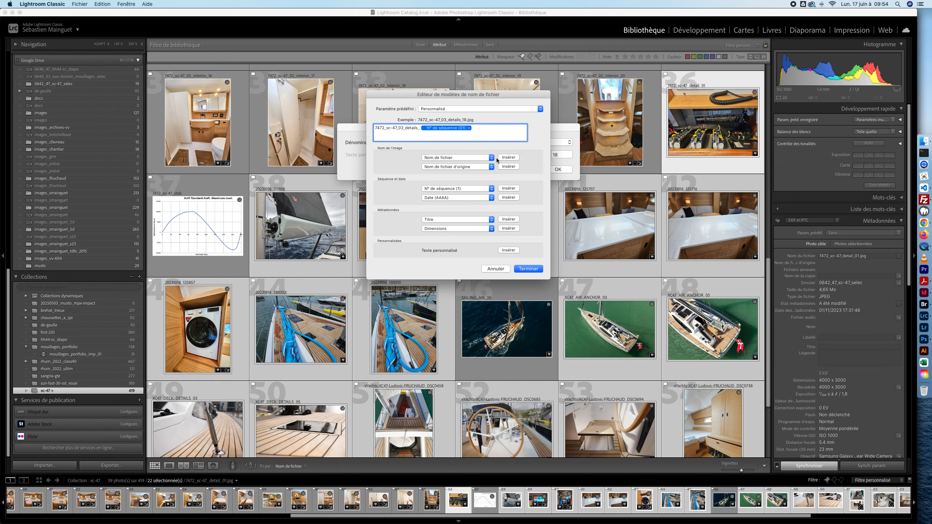
{"action": "left_click", "coordinate": [442, 223]}
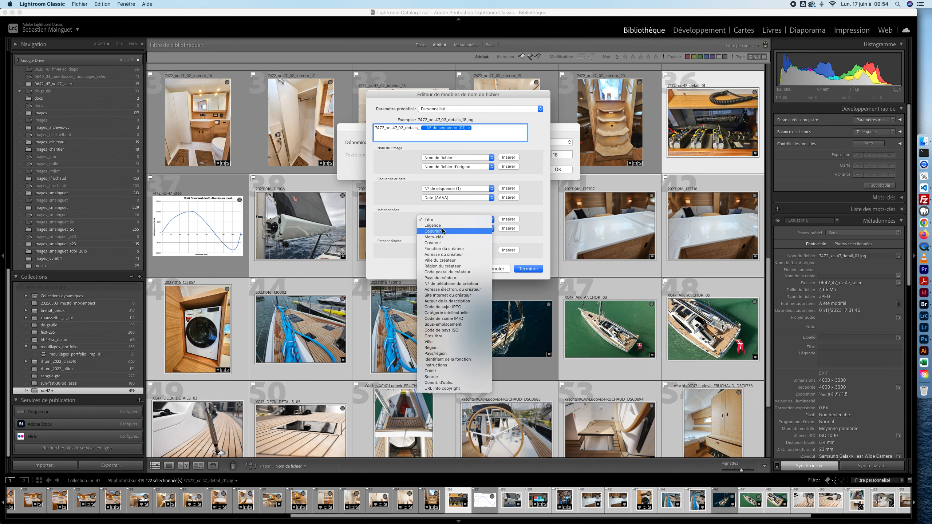
{"action": "key", "text": "Escape"}
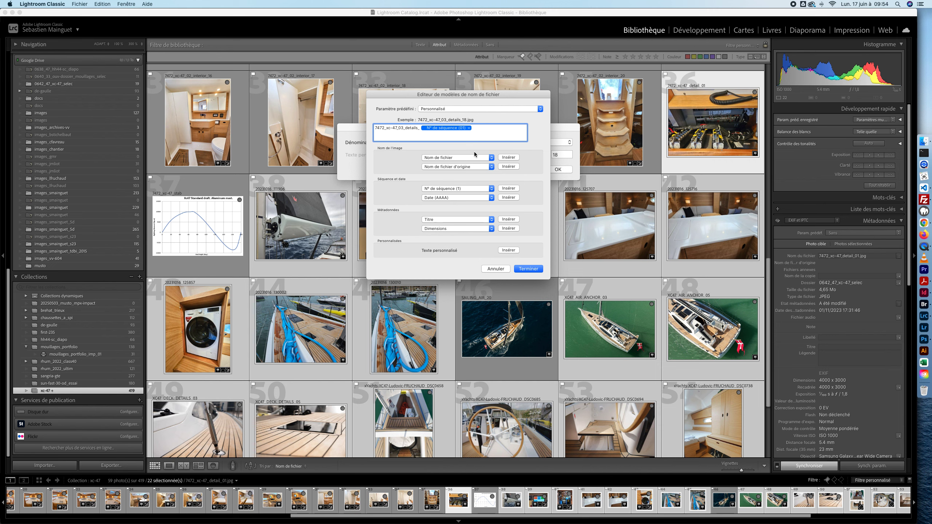
{"action": "left_click", "coordinate": [481, 129]}
{"action": "left_click", "coordinate": [474, 110]}
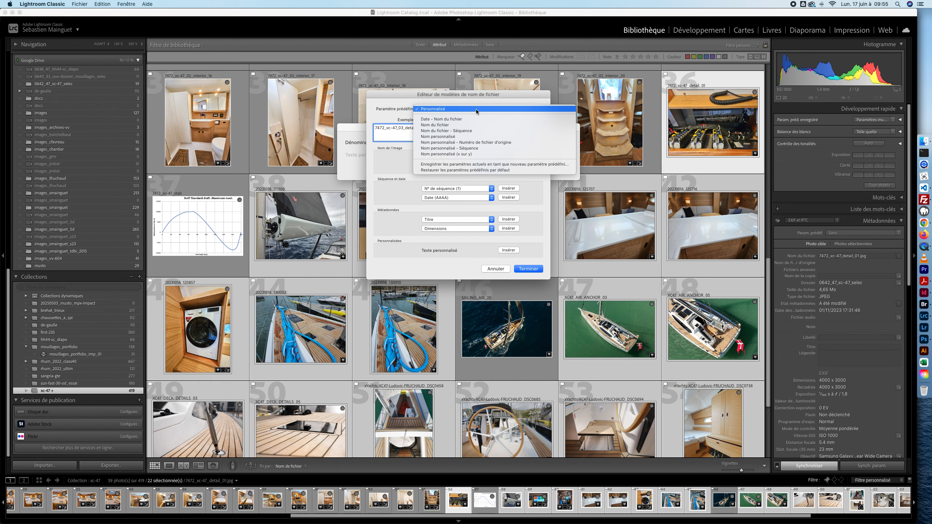
{"action": "left_click", "coordinate": [474, 108]}
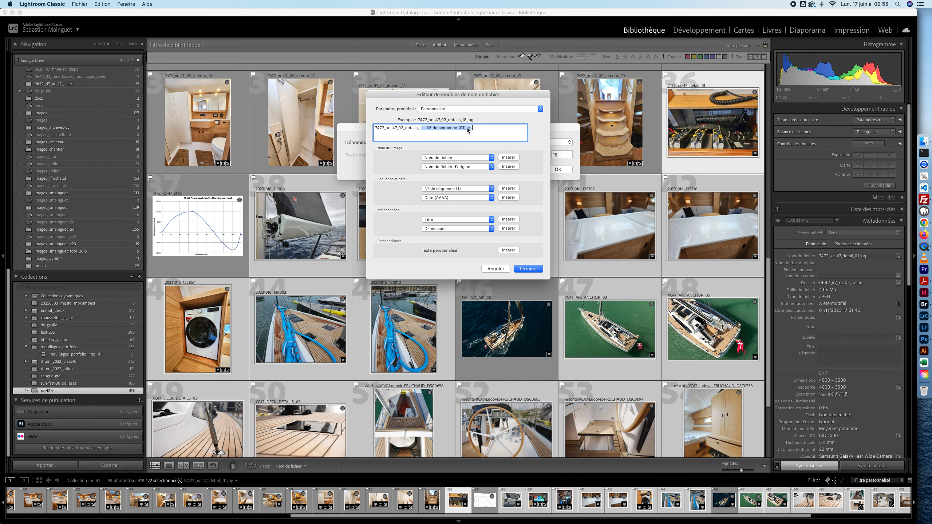
{"action": "left_click", "coordinate": [449, 129]}
{"action": "left_click", "coordinate": [419, 130]}
Accept the template, set the start number to 1, and rename the selected photos.
{"action": "left_click", "coordinate": [530, 268]}
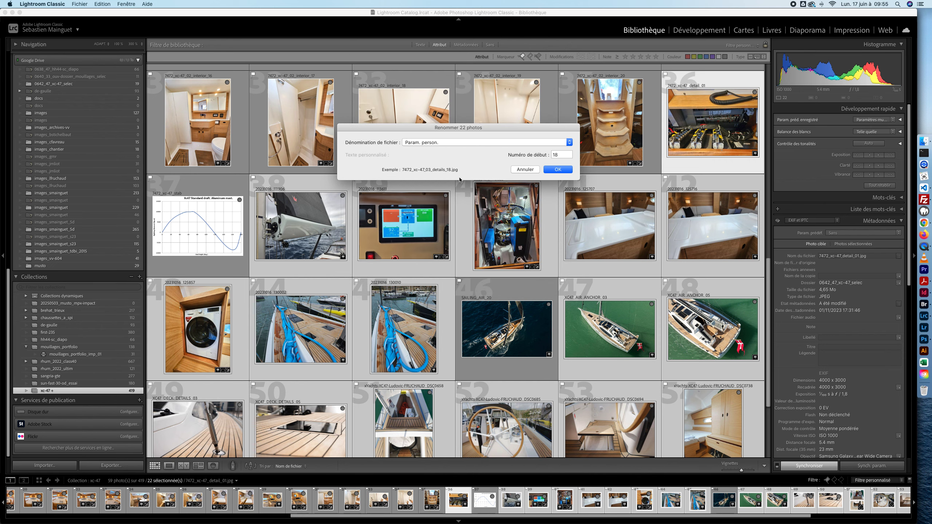
{"action": "type", "text": "1"}
{"action": "left_click", "coordinate": [564, 170]}
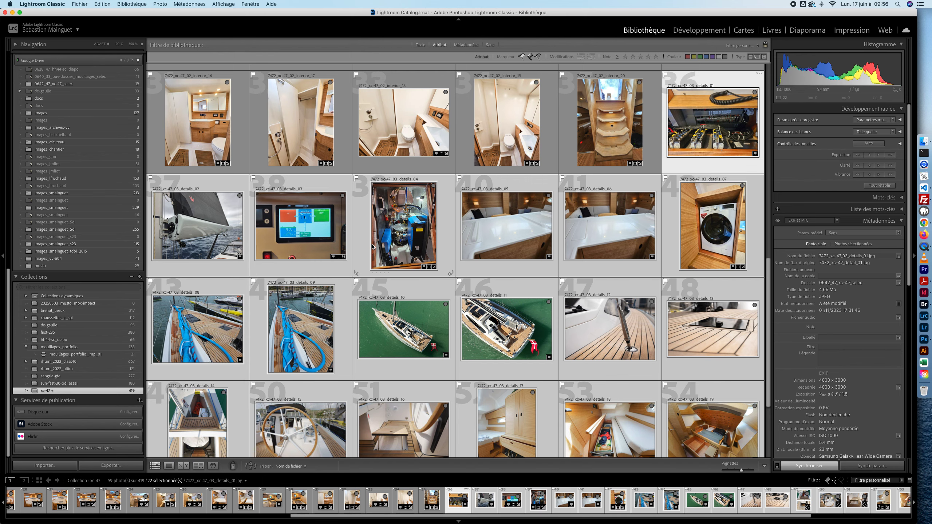
{"action": "scroll", "coordinate": [373, 247], "scroll_direction": "down", "scroll_amount": 1}
{"action": "scroll", "coordinate": [372, 246], "scroll_direction": "down", "scroll_amount": 2}
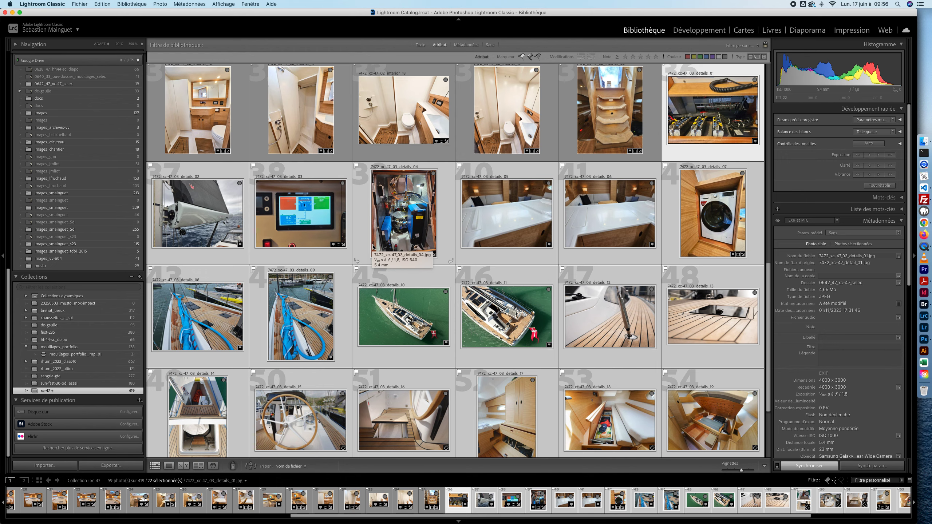
{"action": "scroll", "coordinate": [422, 268], "scroll_direction": "up", "scroll_amount": 5}
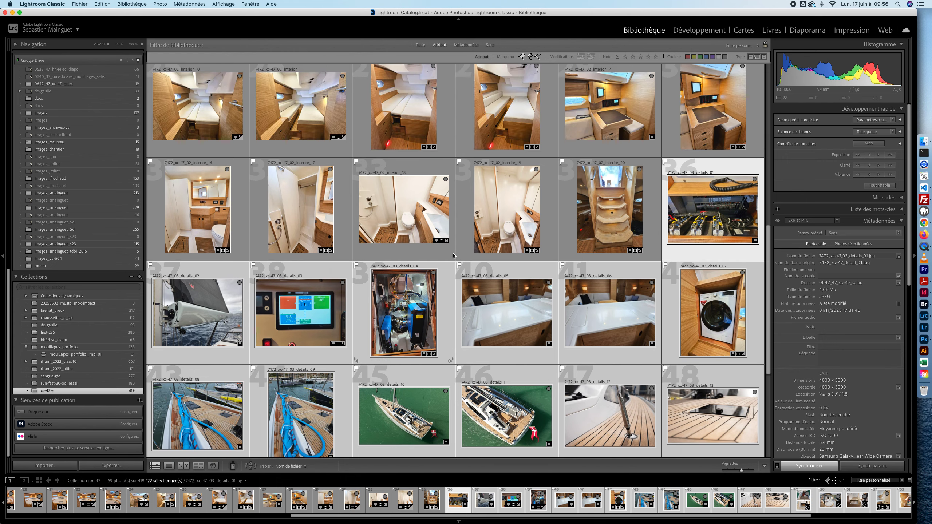
Select all the 7472_xc-47_03_details photos from 01 to 22, leaving out the aerial boat photo numbered 11.
{"action": "scroll", "coordinate": [476, 293], "scroll_direction": "down", "scroll_amount": 10}
{"action": "scroll", "coordinate": [475, 293], "scroll_direction": "up", "scroll_amount": 5}
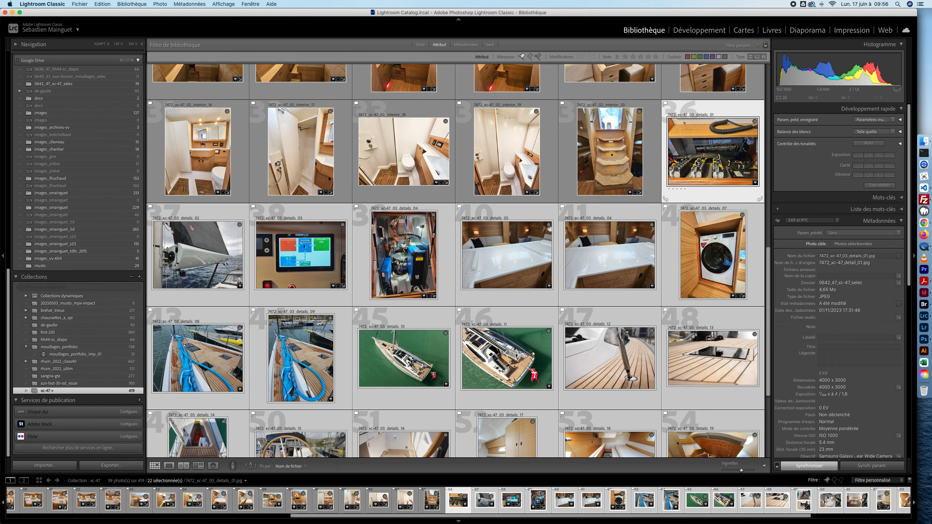
{"action": "left_click", "coordinate": [409, 356], "text": "shift"}
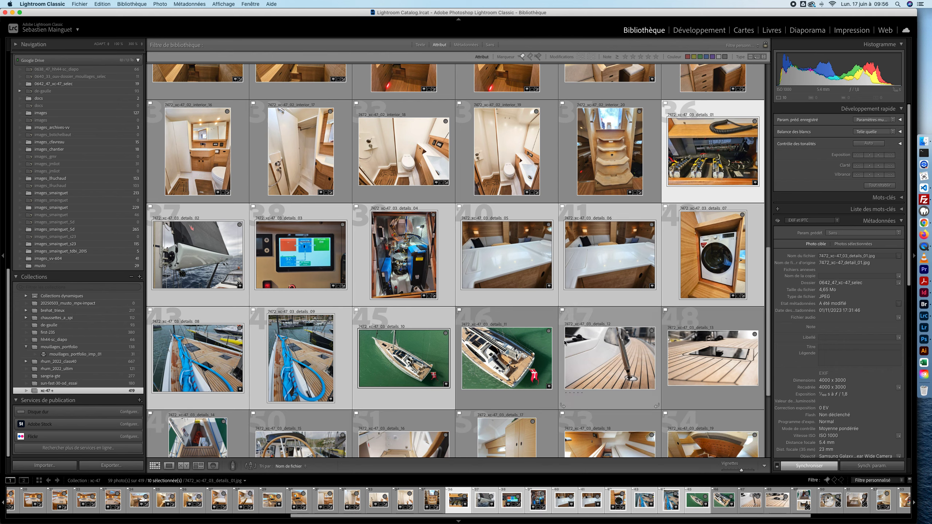
{"action": "left_click", "coordinate": [601, 348], "text": "super"}
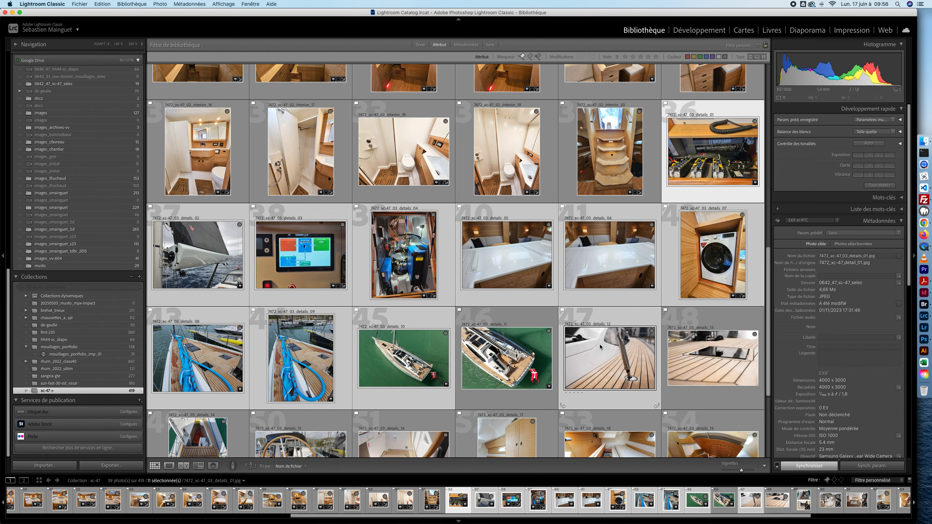
{"action": "scroll", "coordinate": [601, 346], "scroll_direction": "down", "scroll_amount": 5}
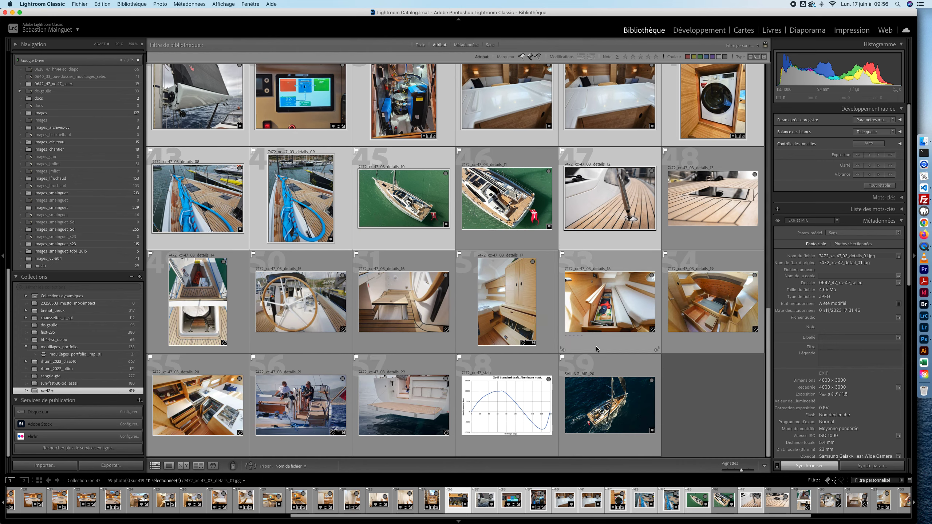
{"action": "left_click", "coordinate": [400, 411], "text": "shift"}
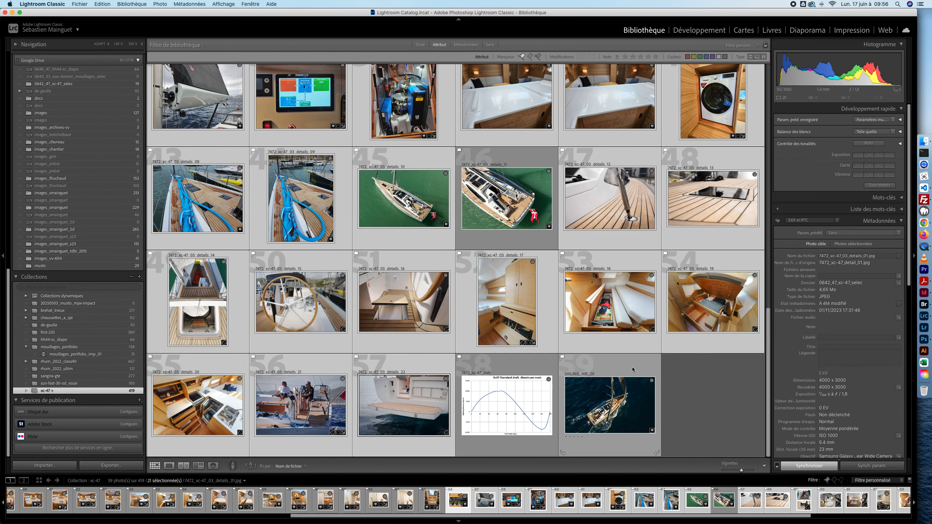
{"action": "scroll", "coordinate": [632, 368], "scroll_direction": "up", "scroll_amount": 4}
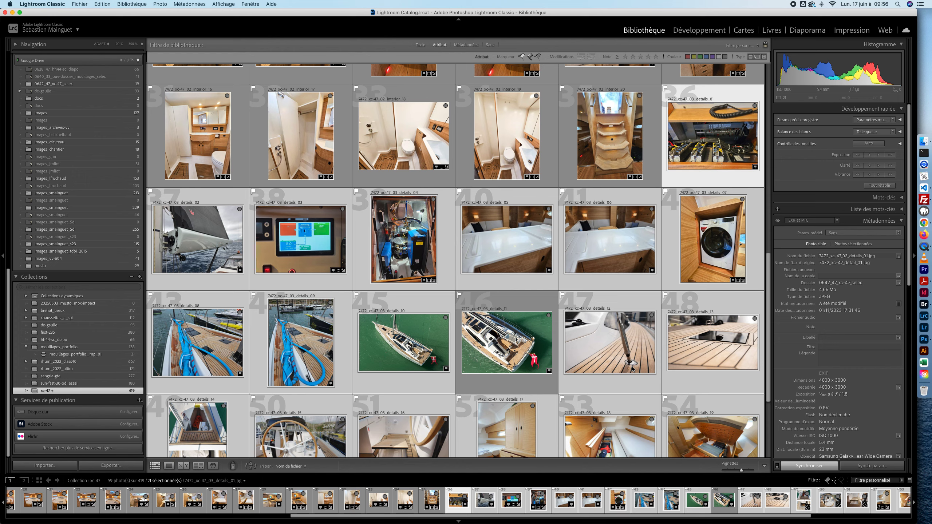
{"action": "scroll", "coordinate": [632, 366], "scroll_direction": "down", "scroll_amount": 1}
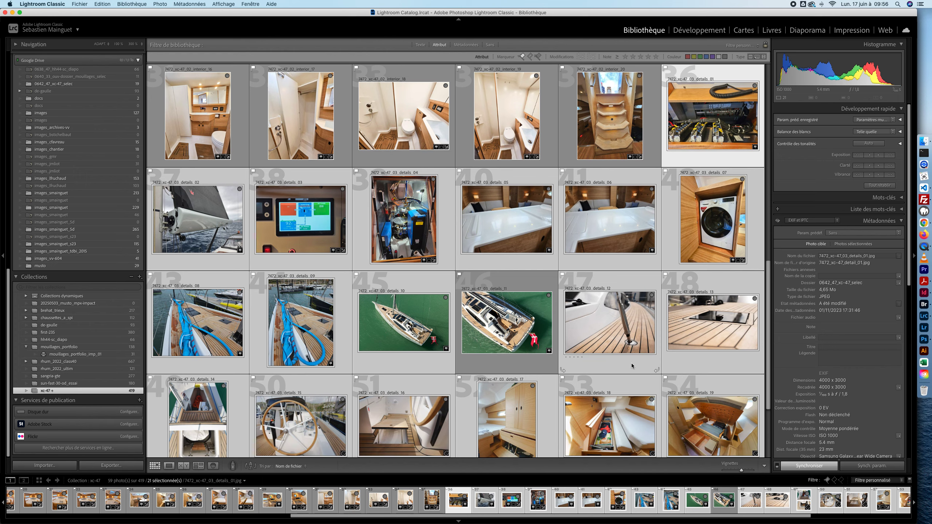
{"action": "scroll", "coordinate": [632, 366], "scroll_direction": "down", "scroll_amount": 5}
{"action": "scroll", "coordinate": [631, 365], "scroll_direction": "up", "scroll_amount": 6}
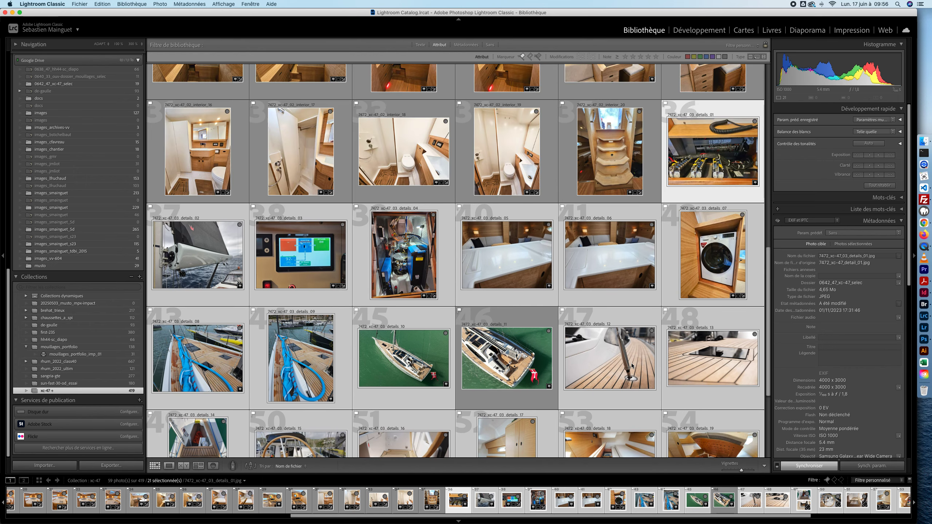
Batch rename the selected detail photos with the Param. person. template, starting at number 2.
{"action": "left_click", "coordinate": [132, 5]}
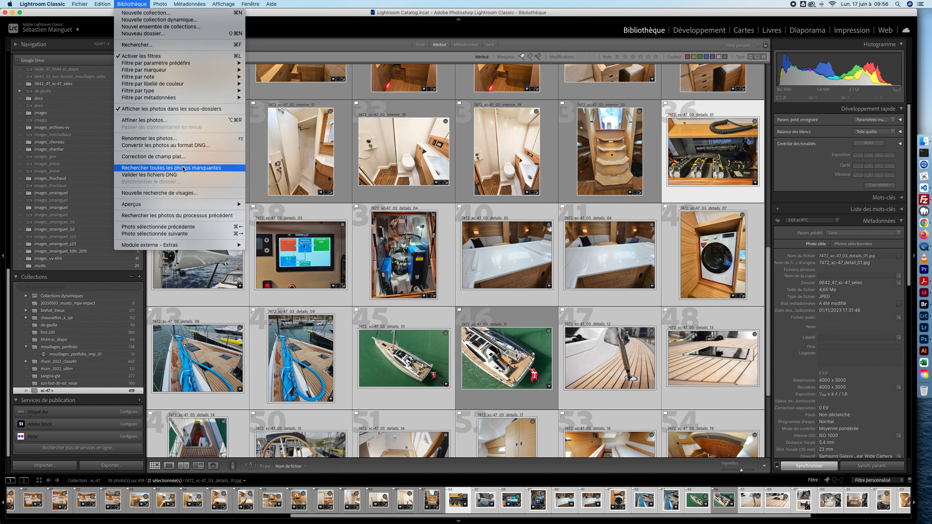
{"action": "left_click", "coordinate": [160, 139]}
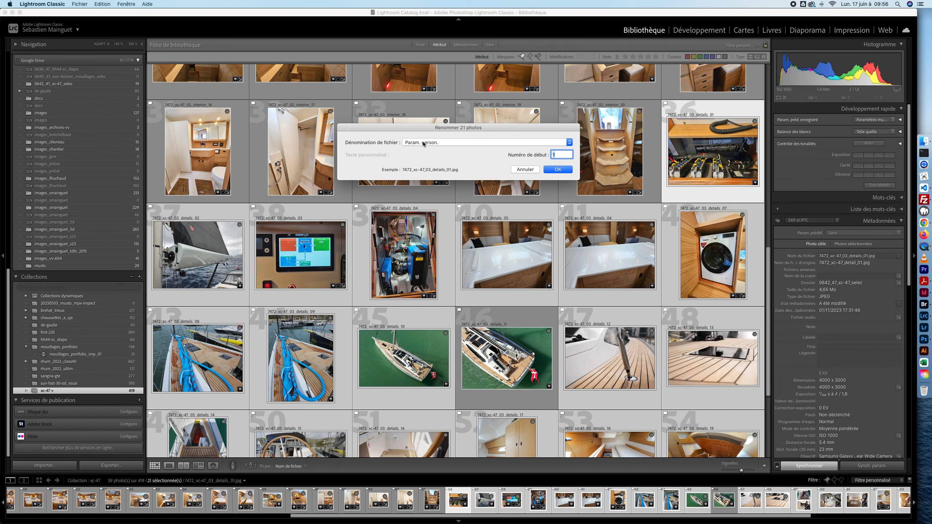
{"action": "type", "text": "2"}
{"action": "left_click", "coordinate": [459, 143]}
{"action": "left_click", "coordinate": [459, 143]}
{"action": "left_click", "coordinate": [556, 171]}
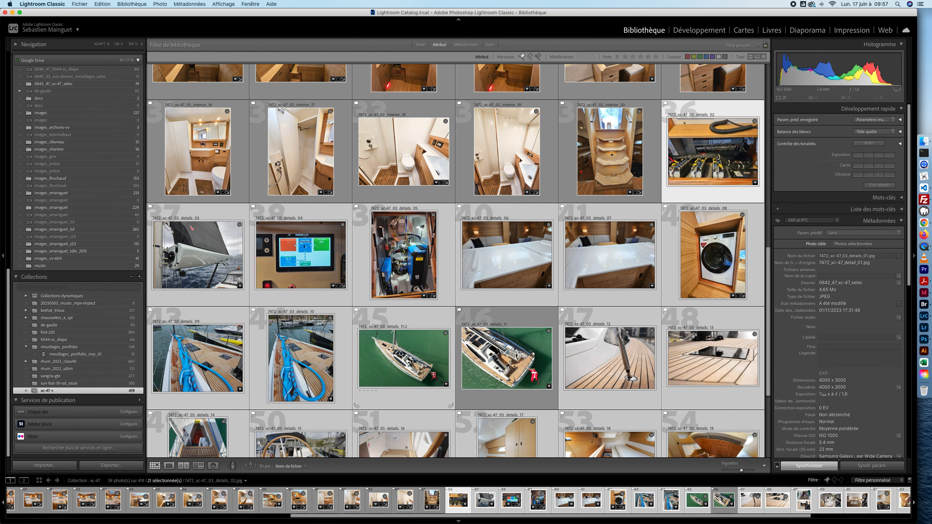
Rename the left-out aerial photo 7472_xc-47_03_details_11 with the same template, starting at number 1.
{"action": "left_click", "coordinate": [507, 365]}
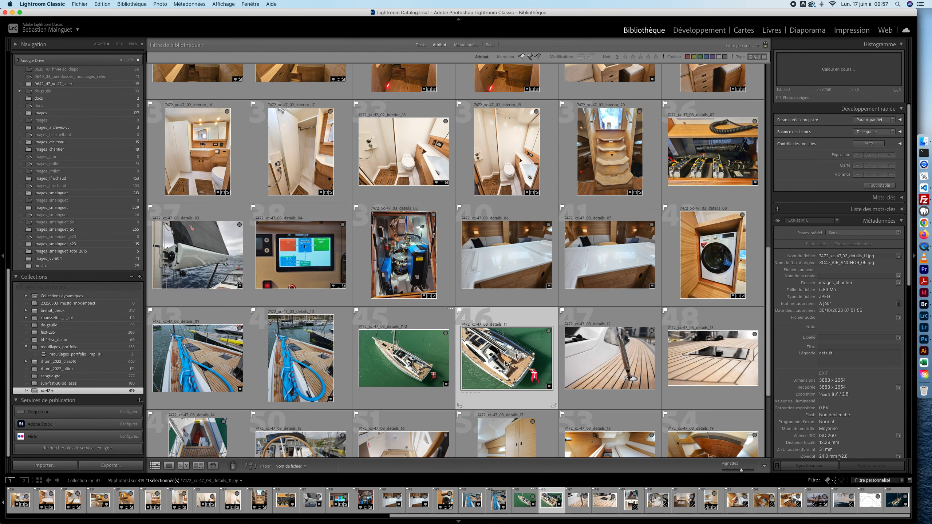
{"action": "left_click", "coordinate": [139, 5]}
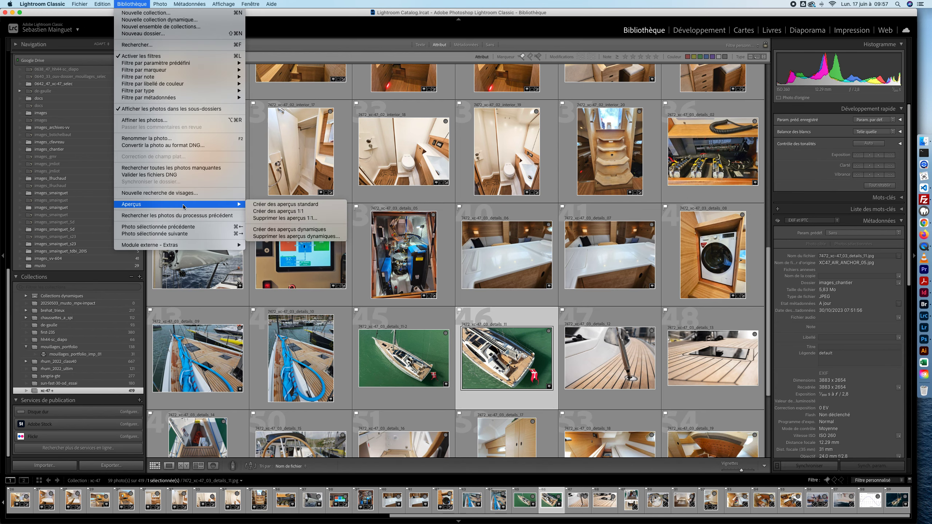
{"action": "left_click", "coordinate": [150, 138]}
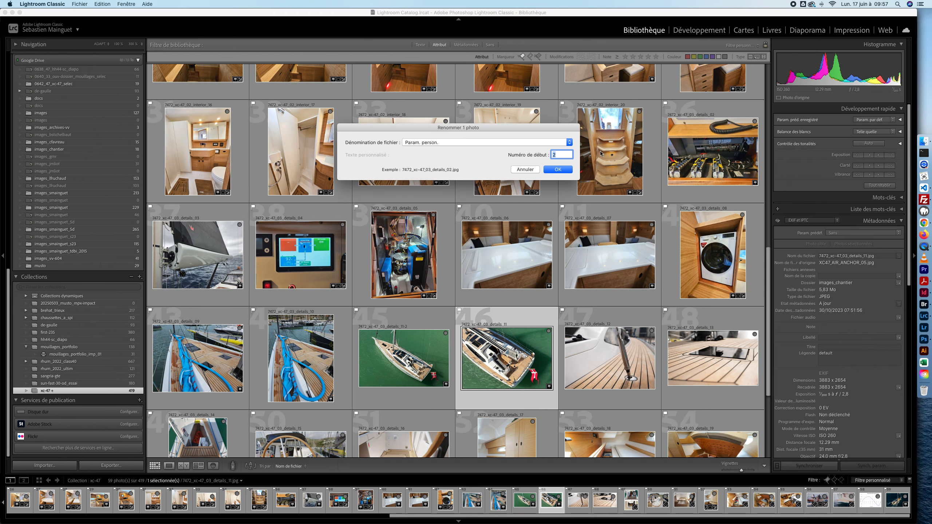
{"action": "type", "text": "1"}
{"action": "left_click", "coordinate": [562, 171]}
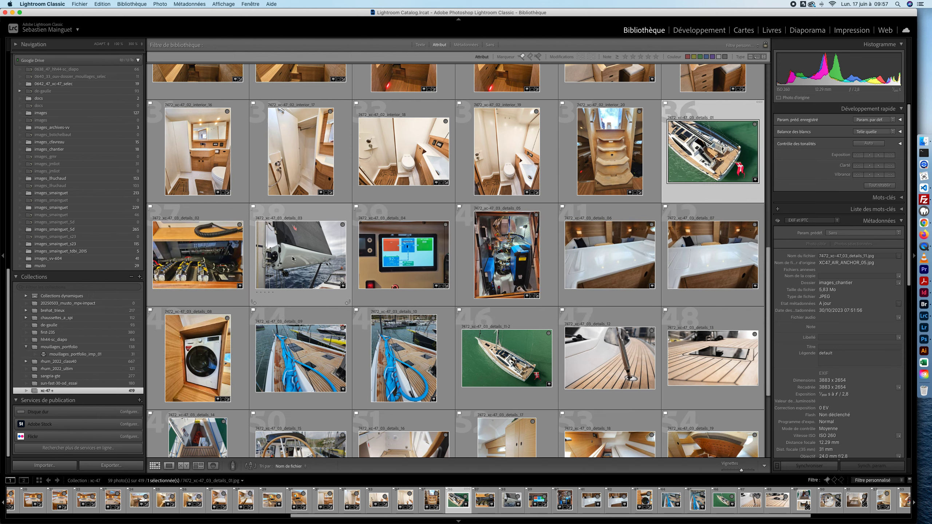
Review the new order of the renamed detail photos and look at the end of the sailing series.
{"action": "left_click", "coordinate": [204, 265]}
{"action": "left_click", "coordinate": [418, 285]}
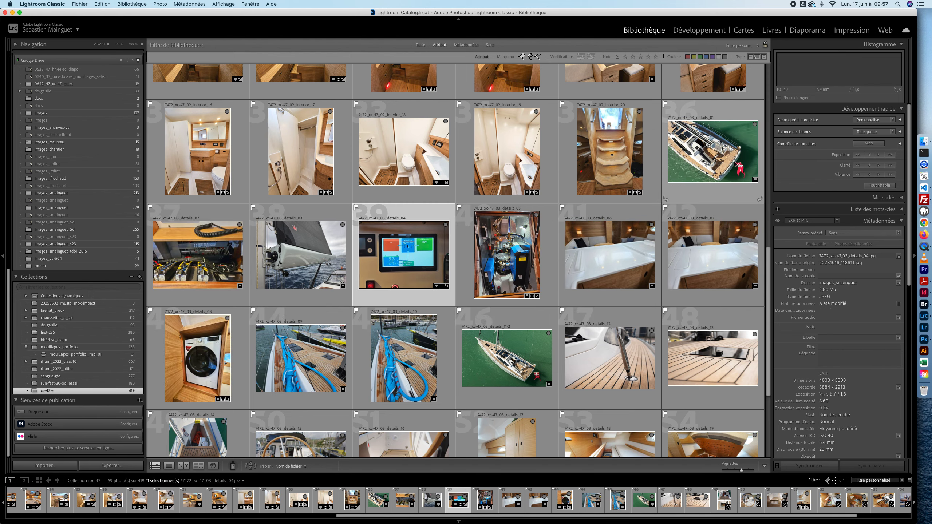
{"action": "left_click", "coordinate": [719, 164]}
{"action": "scroll", "coordinate": [519, 264], "scroll_direction": "down", "scroll_amount": 3}
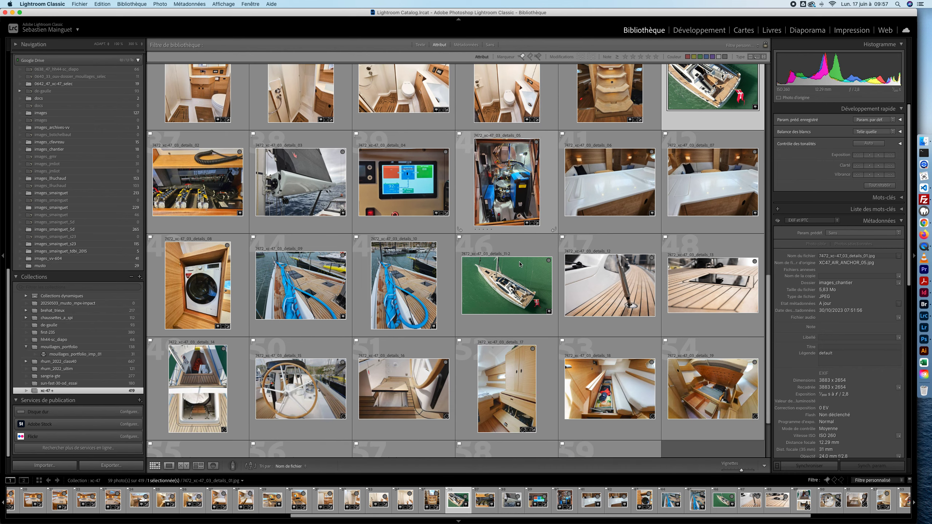
{"action": "scroll", "coordinate": [519, 264], "scroll_direction": "down", "scroll_amount": 3}
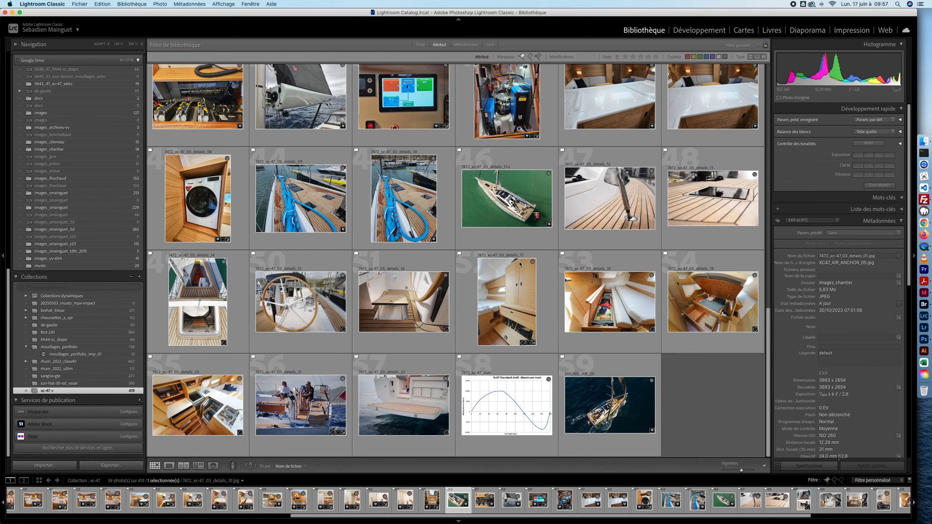
{"action": "scroll", "coordinate": [545, 278], "scroll_direction": "up", "scroll_amount": 15}
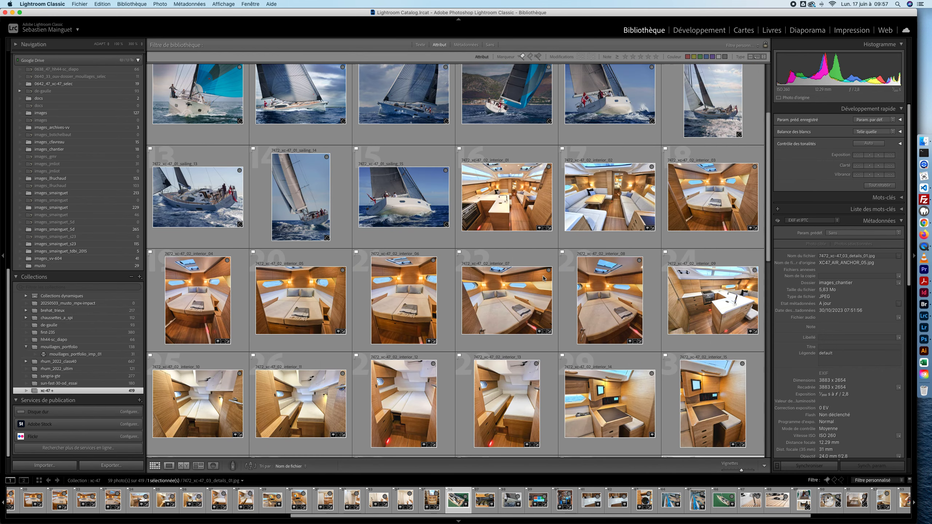
{"action": "left_click", "coordinate": [425, 206]}
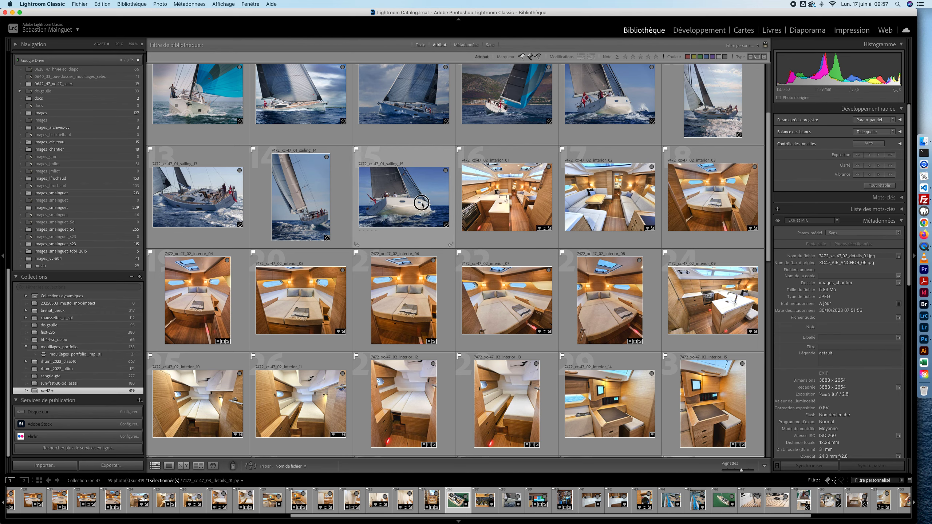
{"action": "scroll", "coordinate": [505, 225], "scroll_direction": "down", "scroll_amount": 15}
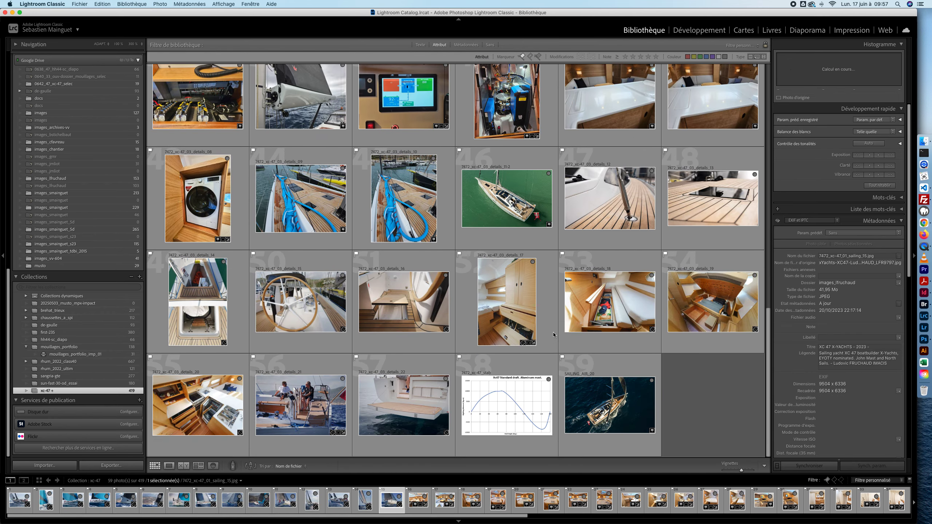
{"action": "left_click", "coordinate": [583, 416]}
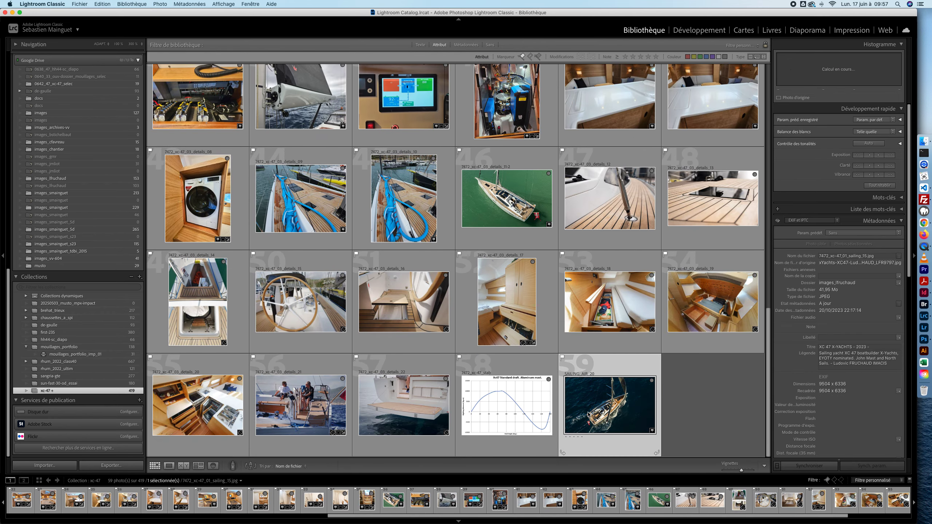
{"action": "left_click", "coordinate": [128, 4]}
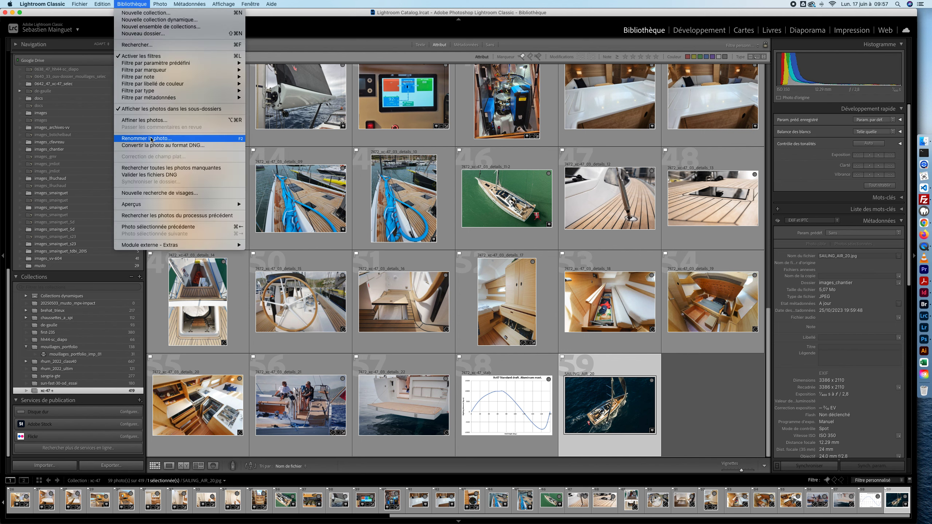
{"action": "left_click", "coordinate": [191, 139]}
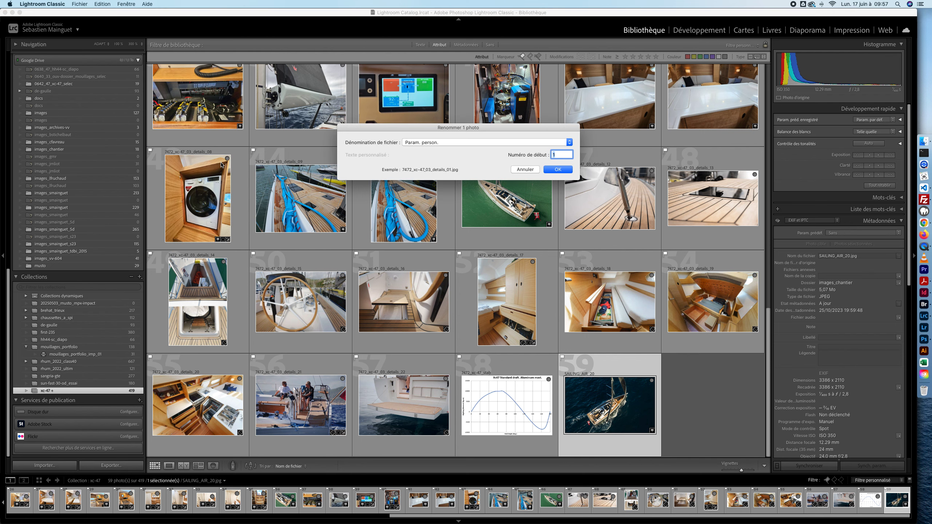
{"action": "left_click", "coordinate": [455, 144]}
{"action": "left_click", "coordinate": [435, 205]}
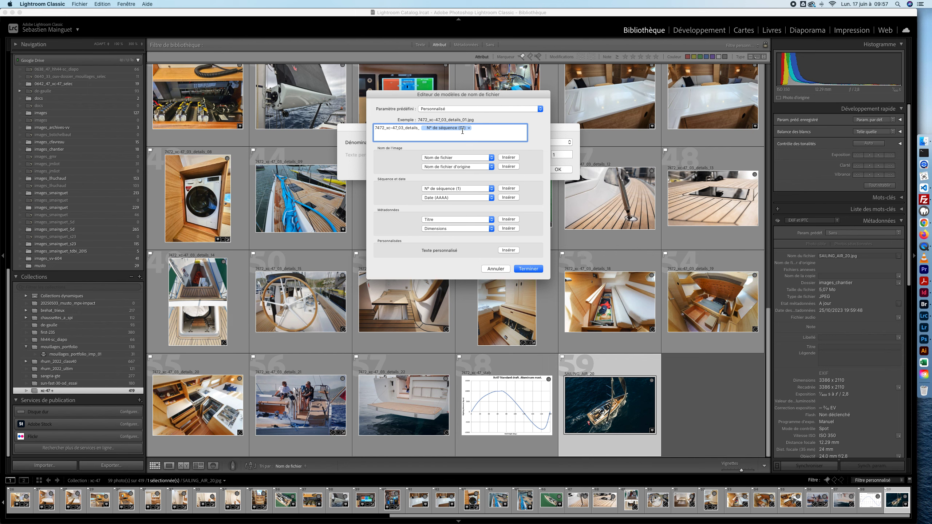
{"action": "left_click", "coordinate": [495, 269]}
{"action": "left_click", "coordinate": [525, 170]}
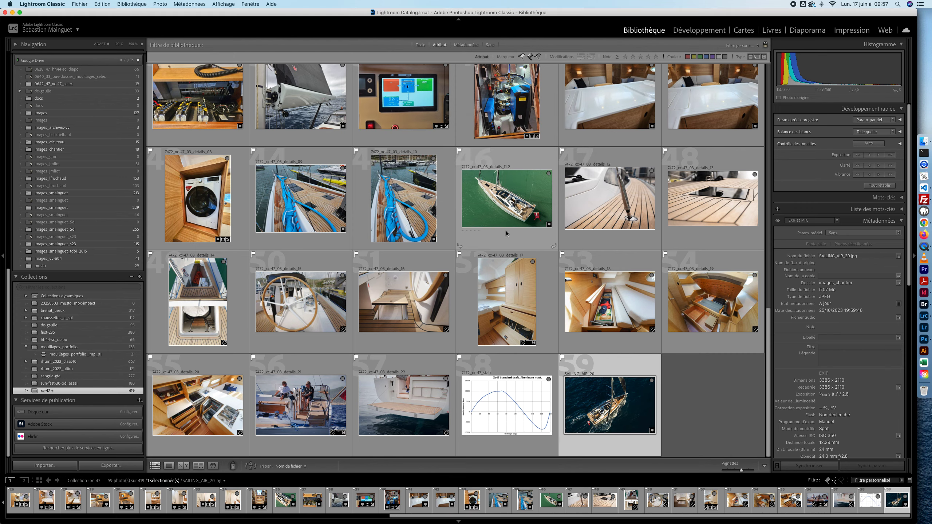
Check the sequence number of the last 7472_xc-47_01_sailing photo.
{"action": "scroll", "coordinate": [493, 275], "scroll_direction": "up", "scroll_amount": 10}
{"action": "scroll", "coordinate": [494, 276], "scroll_direction": "up", "scroll_amount": 5}
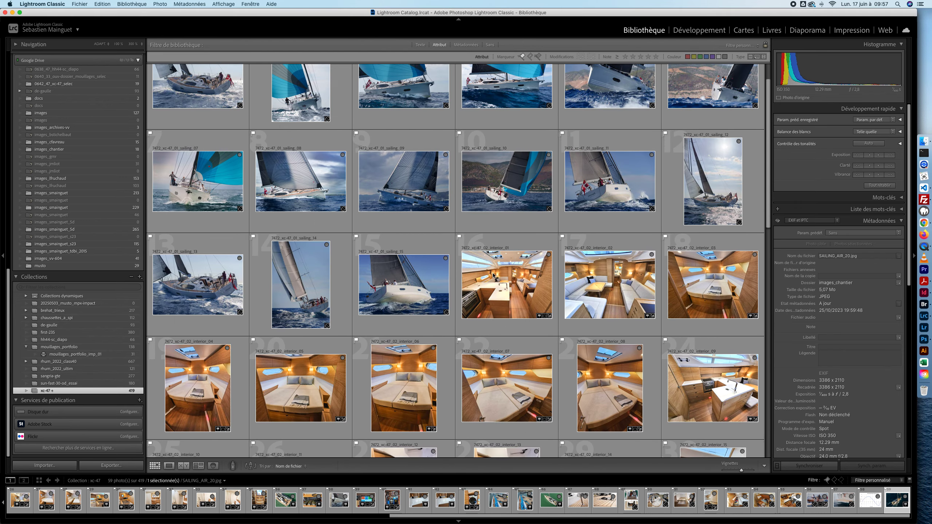
{"action": "left_click", "coordinate": [380, 288]}
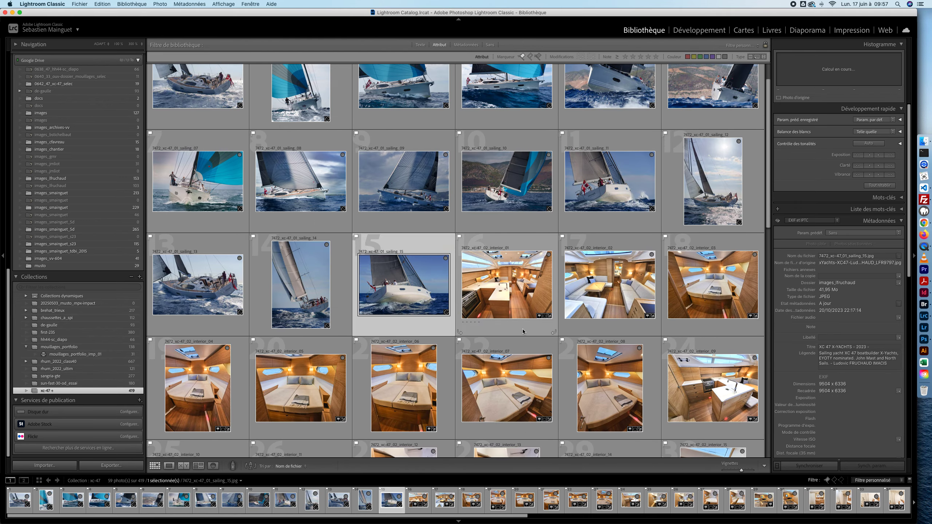
Start renaming the SAILING_AIR_20 photo and change the template's fixed text to 7472_xc-47_01_sailing_ before the sequence number.
{"action": "scroll", "coordinate": [556, 294], "scroll_direction": "down", "scroll_amount": 12}
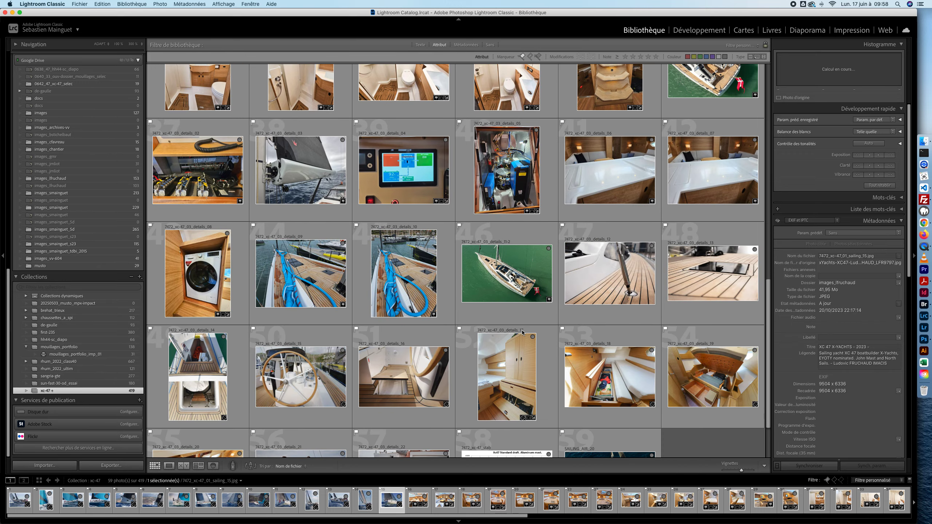
{"action": "scroll", "coordinate": [522, 333], "scroll_direction": "down", "scroll_amount": 3}
{"action": "left_click", "coordinate": [602, 406]}
{"action": "left_click", "coordinate": [131, 4]}
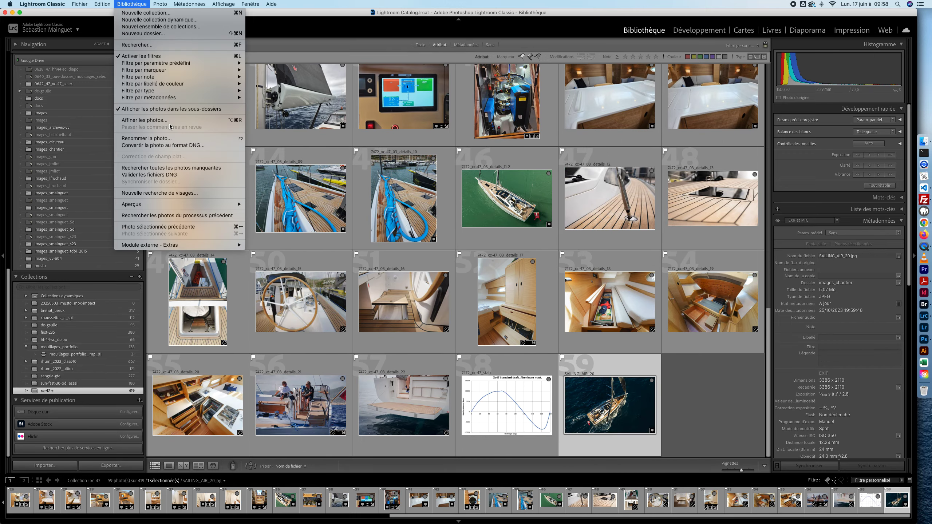
{"action": "left_click", "coordinate": [145, 138]}
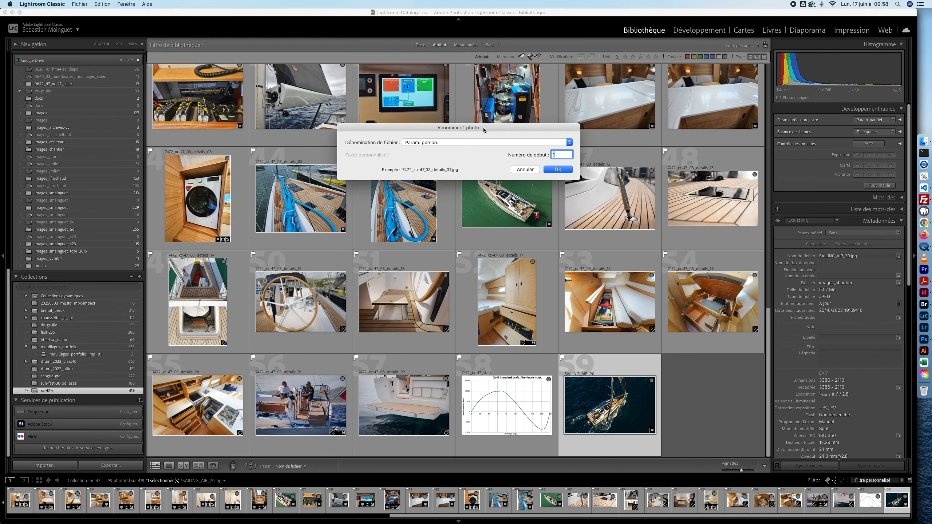
{"action": "left_click", "coordinate": [473, 146]}
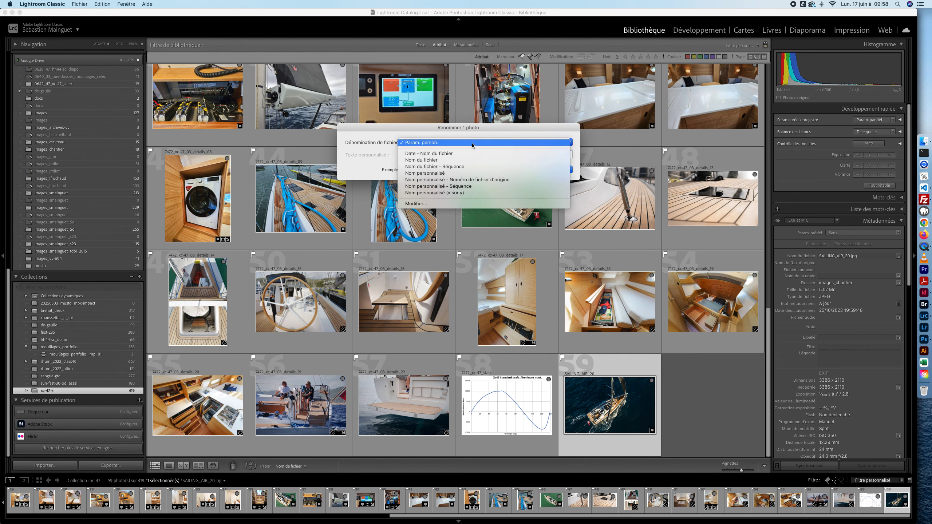
{"action": "left_click", "coordinate": [463, 204]}
{"action": "left_click", "coordinate": [406, 129]}
{"action": "key", "text": "BackSpace"}
{"action": "type", "text": "1"}
{"action": "key", "text": "Right"}
{"action": "key", "text": "Delete"}
{"action": "key", "text": "Delete"}
{"action": "key", "text": "Delete"}
{"action": "key", "text": "Delete"}
{"action": "key", "text": "Delete"}
{"action": "key", "text": "Delete"}
{"action": "key", "text": "Delete"}
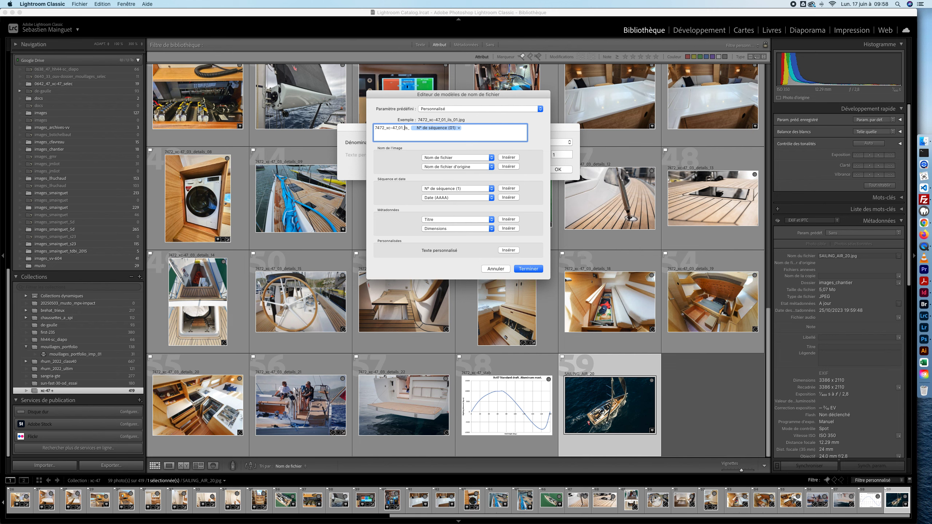
{"action": "type", "text": "sailing"}
Accept the template, set the start number to 16, and rename the photo as 7472_xc-47_01_sailing_16.
{"action": "left_click", "coordinate": [539, 269]}
{"action": "left_click", "coordinate": [552, 150]}
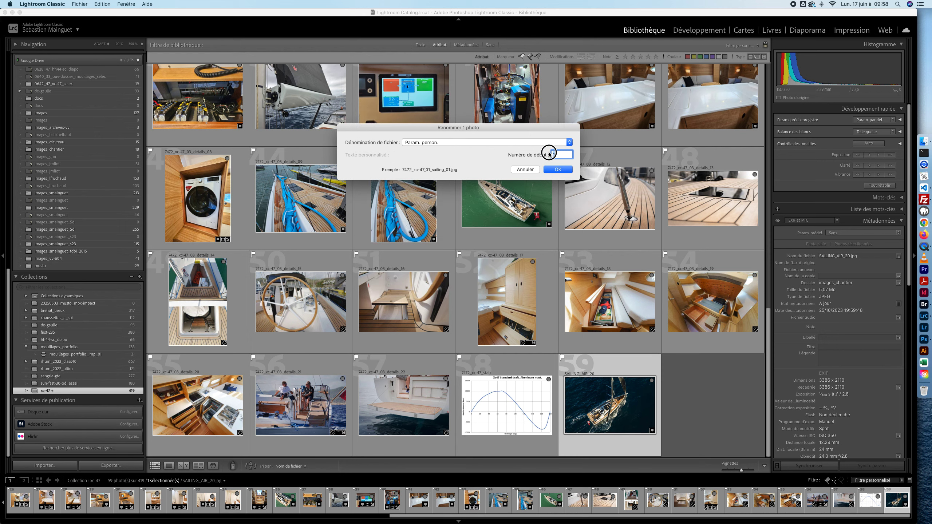
{"action": "left_click", "coordinate": [558, 169]}
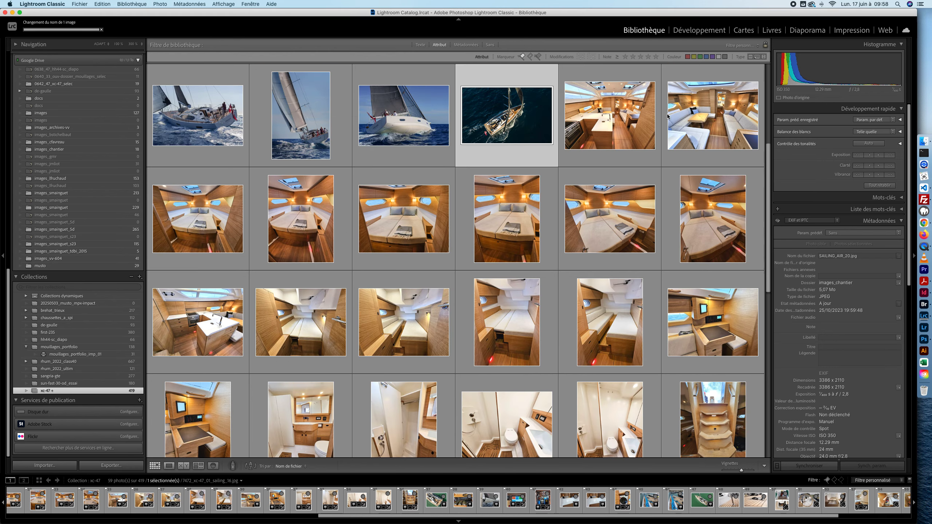
Check the file names of the last two sailing photos and review the order of the whole sailing series.
{"action": "left_click", "coordinate": [415, 140]}
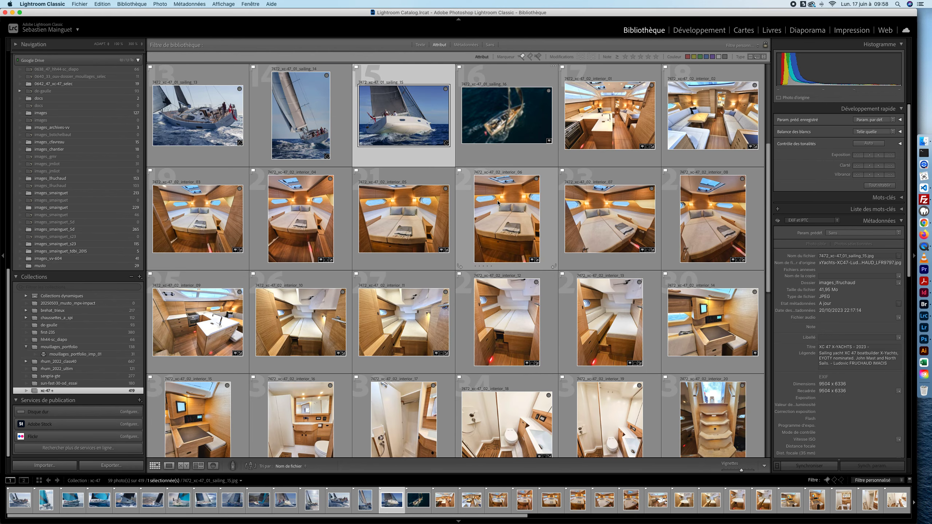
{"action": "scroll", "coordinate": [422, 155], "scroll_direction": "up", "scroll_amount": 5}
{"action": "left_click", "coordinate": [517, 297]}
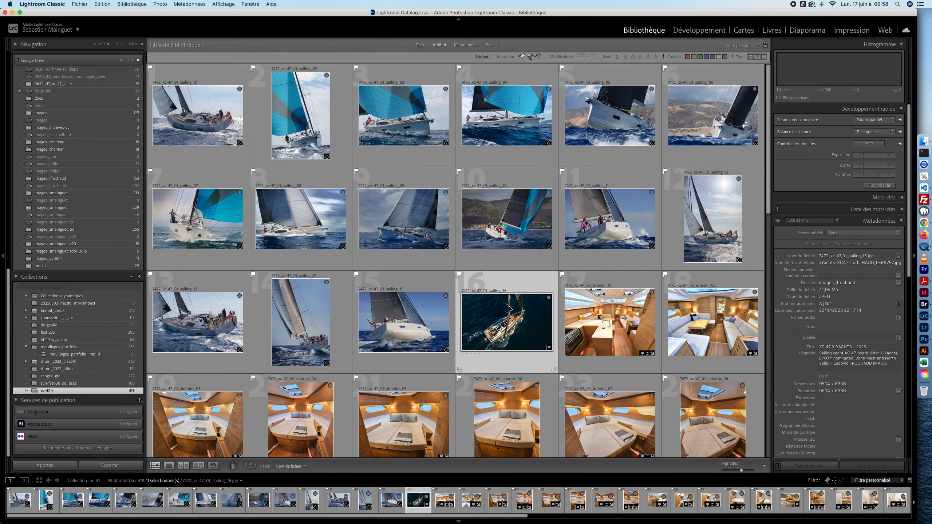
Rename the stability curve image at the end of the collection as 7472_xc-47_04_docs_stab_01.jpg and return to the start of the collection.
{"action": "scroll", "coordinate": [512, 301], "scroll_direction": "down", "scroll_amount": 5}
{"action": "scroll", "coordinate": [509, 304], "scroll_direction": "down", "scroll_amount": 6}
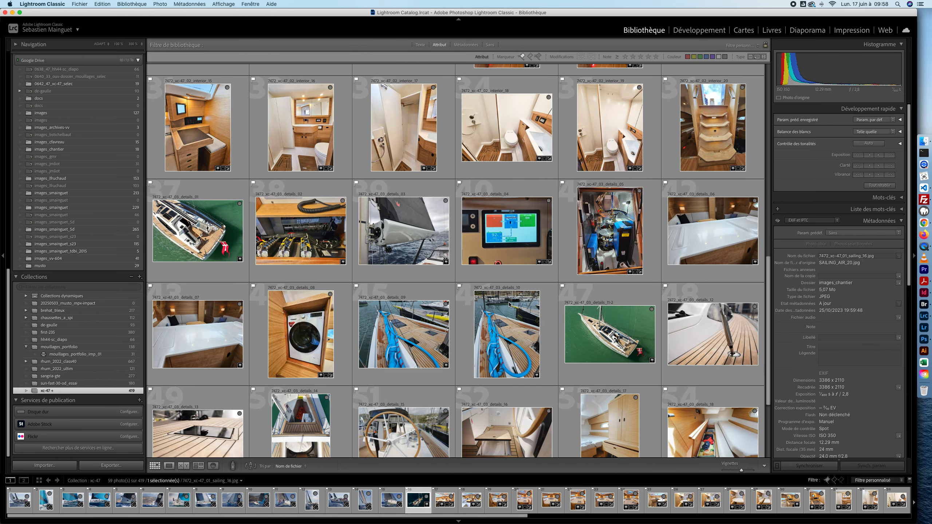
{"action": "left_click", "coordinate": [609, 392]}
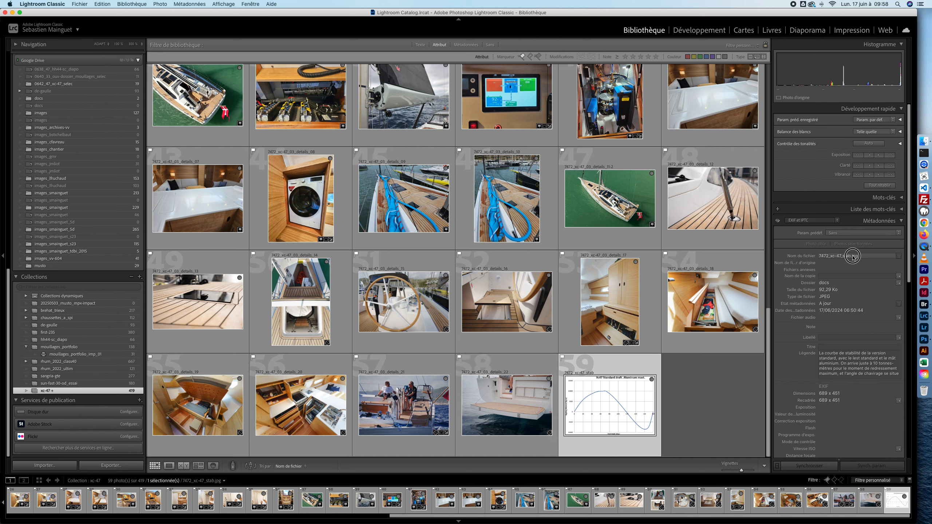
{"action": "left_click", "coordinate": [852, 257]}
{"action": "left_click", "coordinate": [843, 256]}
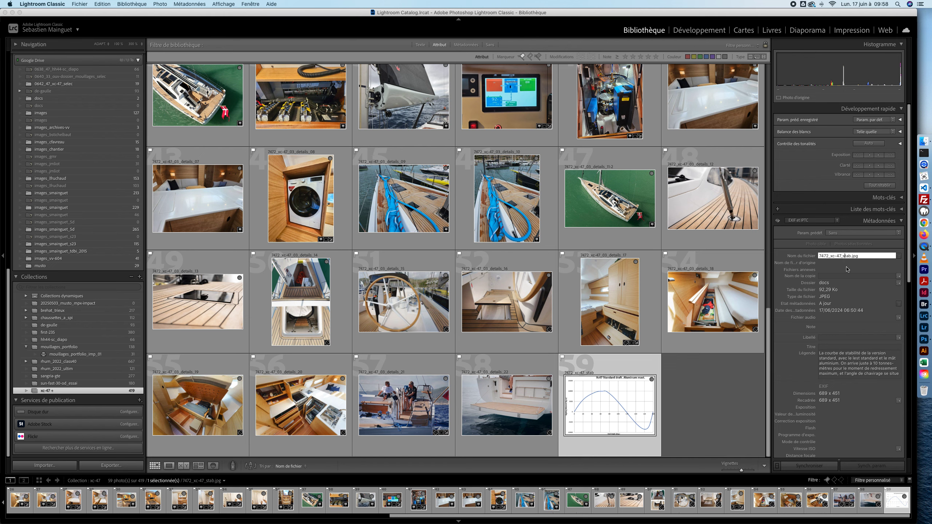
{"action": "type", "text": "04_docs_stab_01"}
{"action": "key", "text": "Return"}
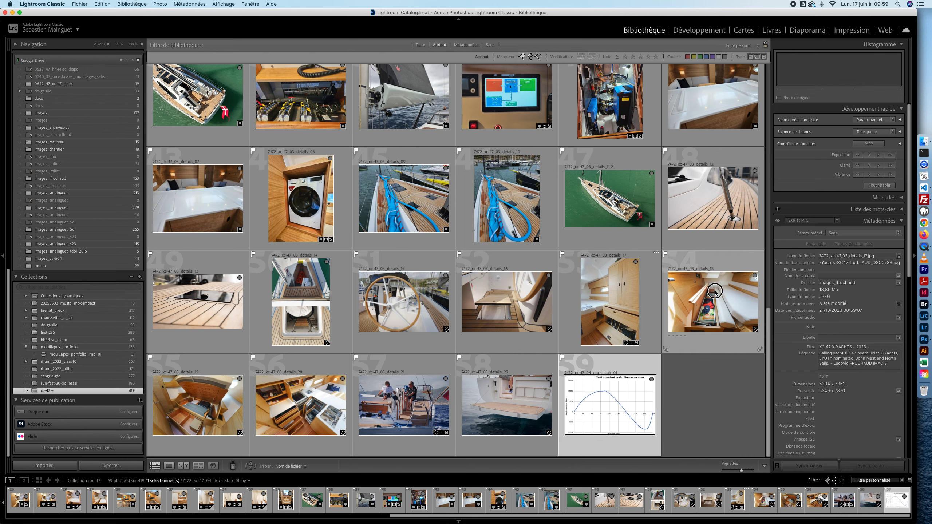
{"action": "left_click", "coordinate": [702, 324]}
{"action": "scroll", "coordinate": [702, 324], "scroll_direction": "up", "scroll_amount": 15}
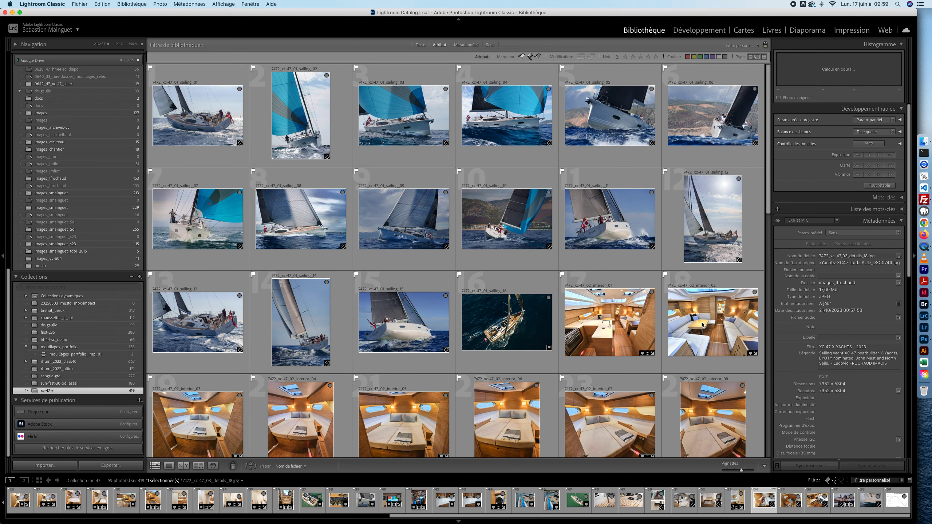